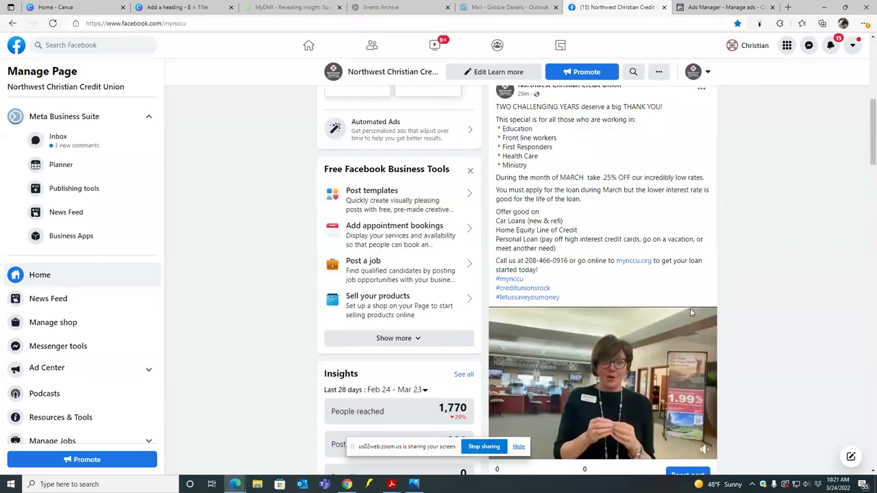
- Open the loan special post for editing and prefix its website reference with 'http'
scroll(690, 308, down, 1)
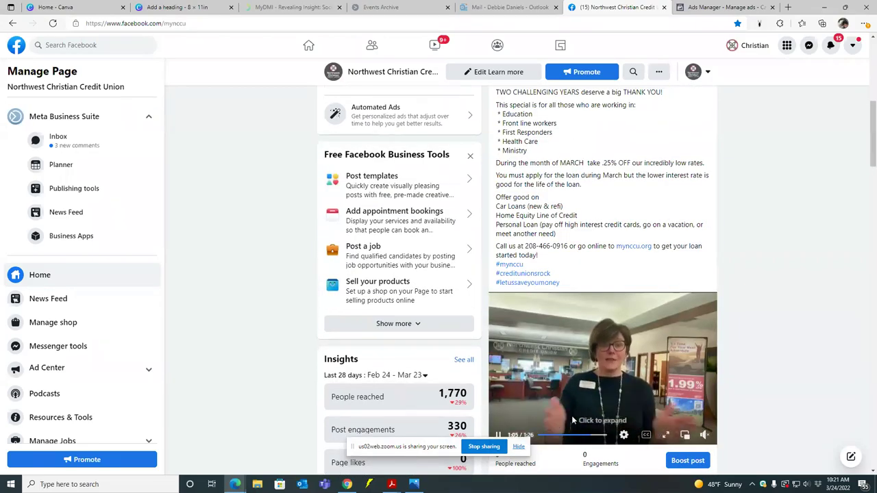
scroll(608, 289, up, 1)
scroll(608, 289, up, 1)
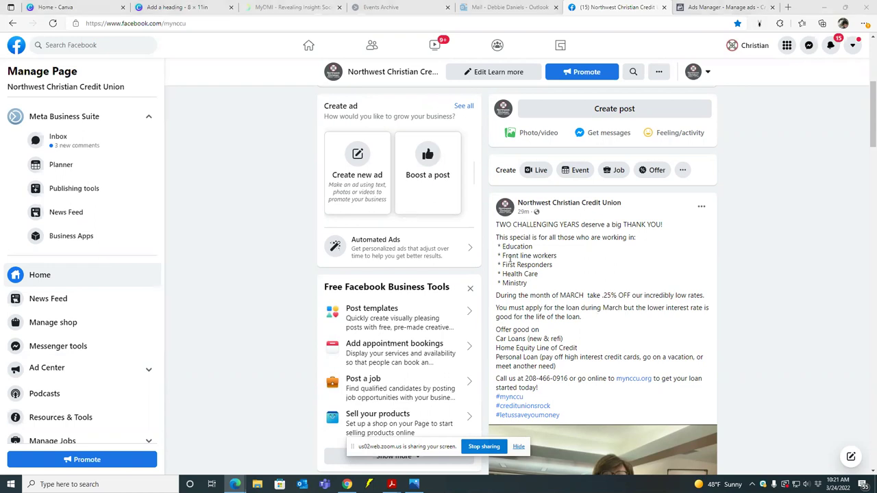
scroll(554, 281, up, 1)
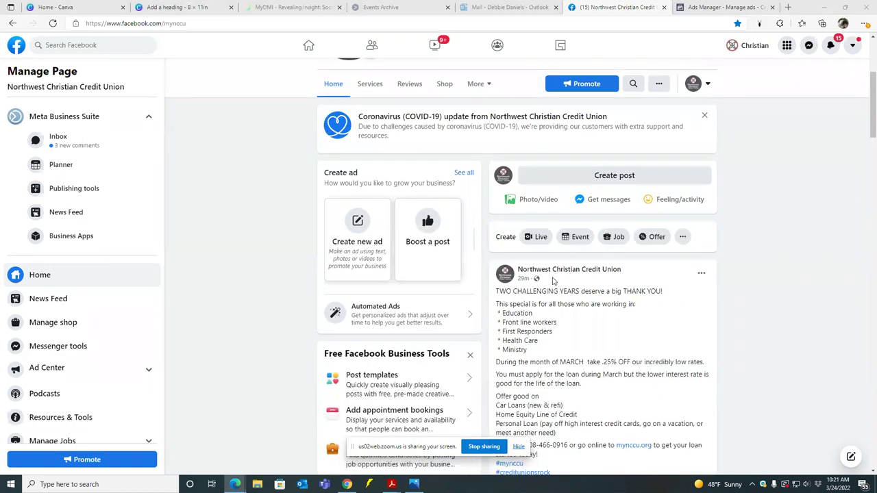
scroll(554, 281, down, 1)
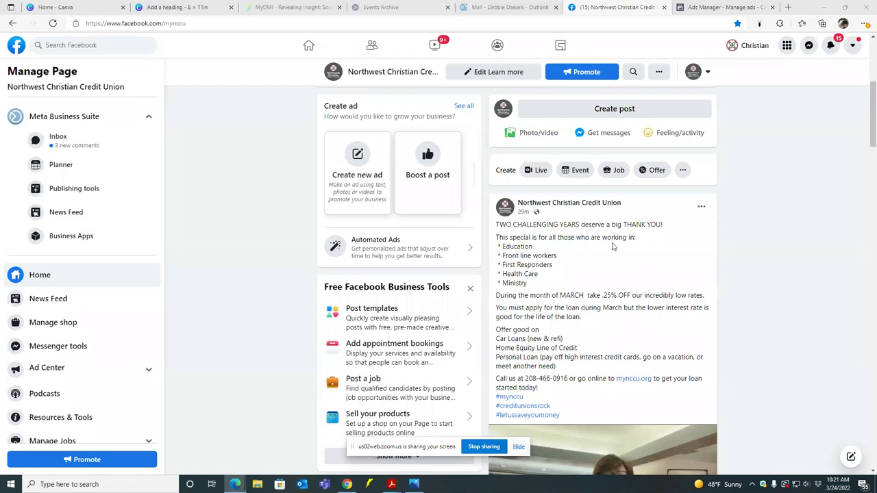
scroll(514, 233, down, 1)
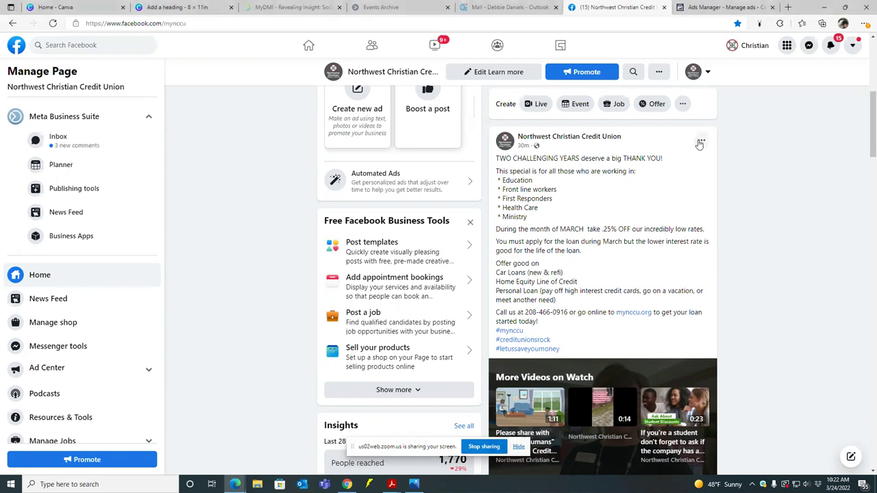
click(700, 144)
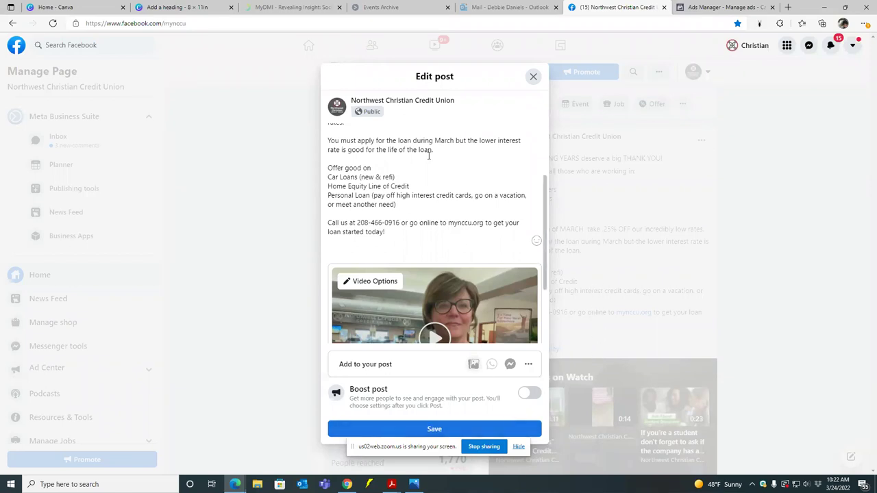
scroll(428, 155, up, 3)
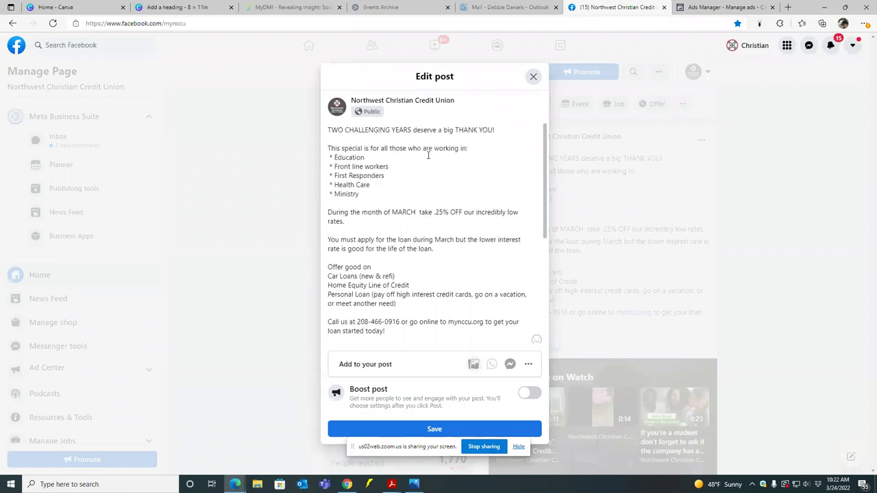
scroll(428, 161, down, 3)
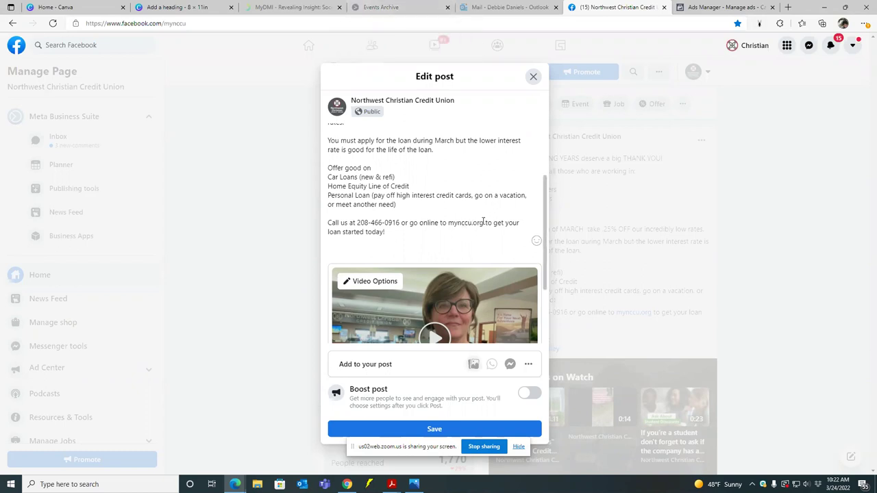
click(449, 223)
text(http)
- Load mynccu.org in the Events Archive tab and select its full address for copying
click(408, 9)
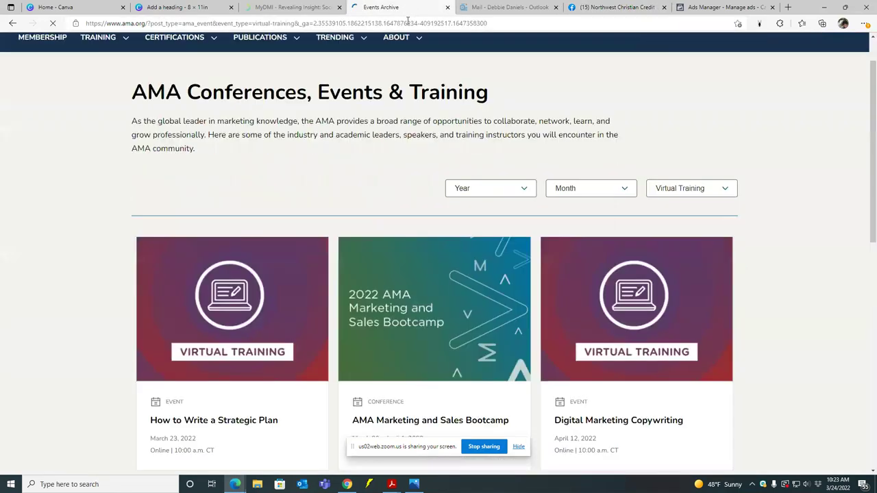
click(505, 24)
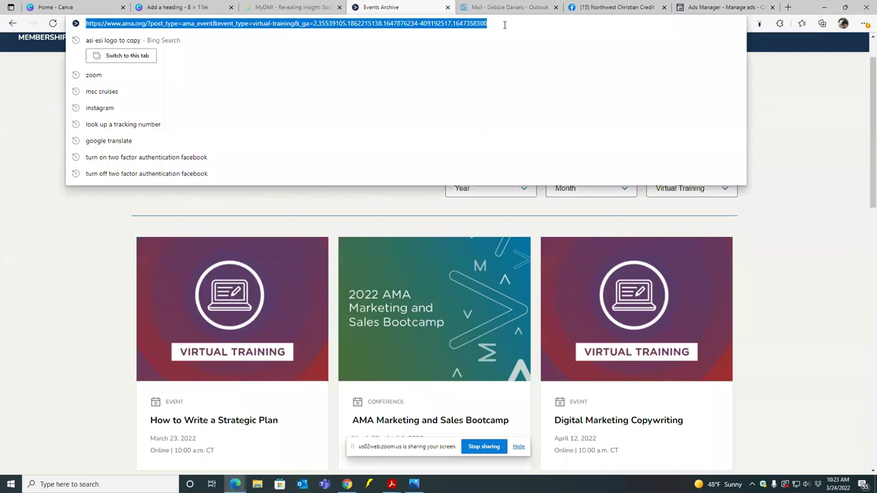
text(mynccu)
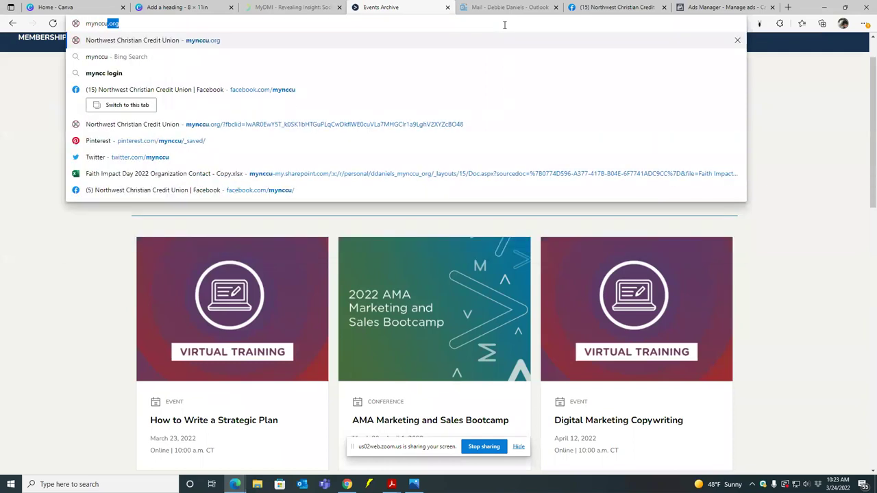
key(Return)
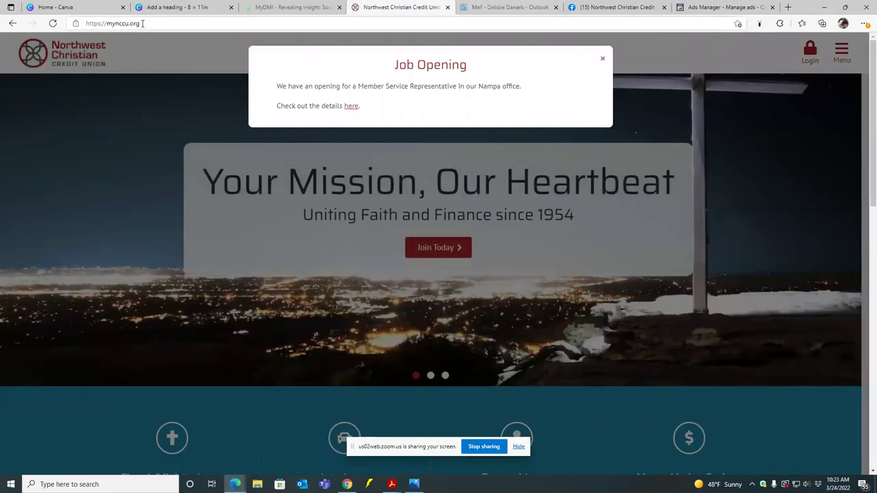
drag(142, 24, 73, 31)
key(ctrl+c)
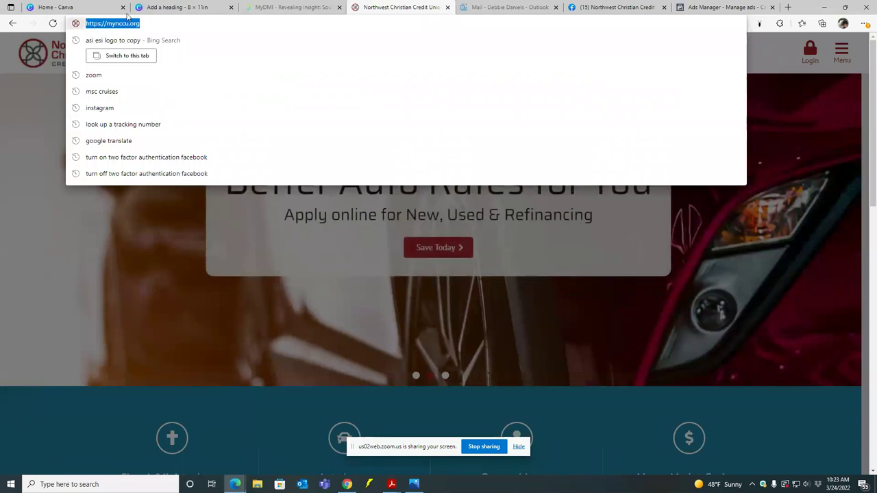
click(619, 8)
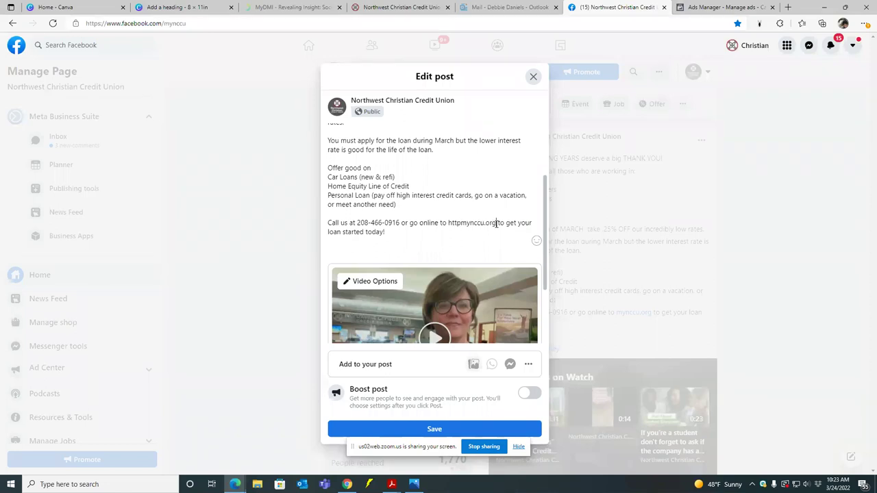
click(496, 223)
key(BackSpace)
key(BackSpace)
key(BackSpace)
key(BackSpace)
key(BackSpace)
key(BackSpace)
key(BackSpace)
key(BackSpace)
key(BackSpace)
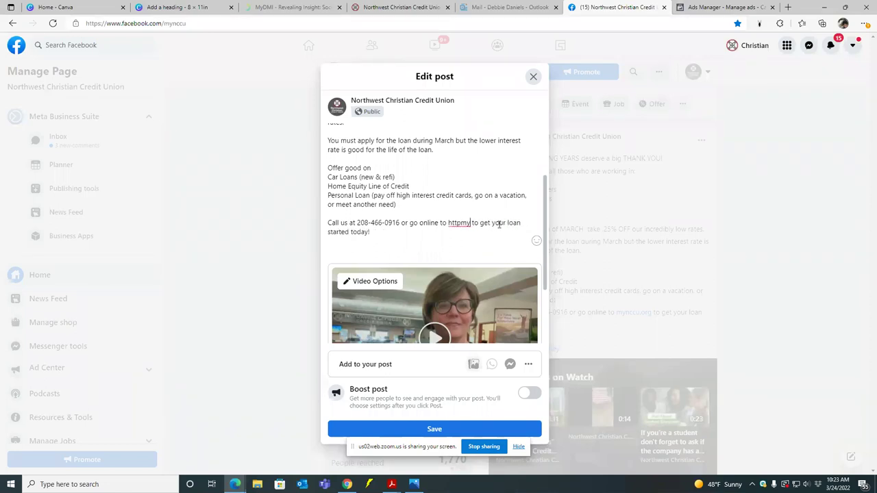
key(BackSpace)
key(BackSpace)
key(BackSpace)
key(BackSpace)
key(BackSpace)
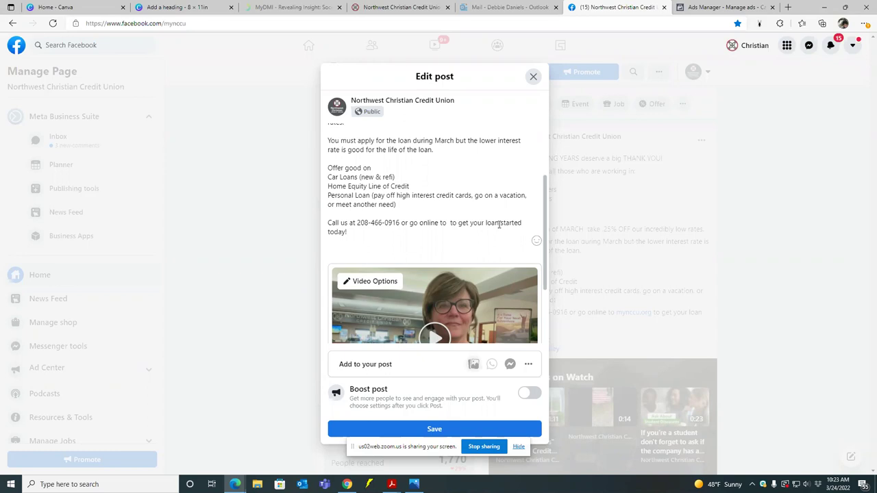
key(ctrl+v)
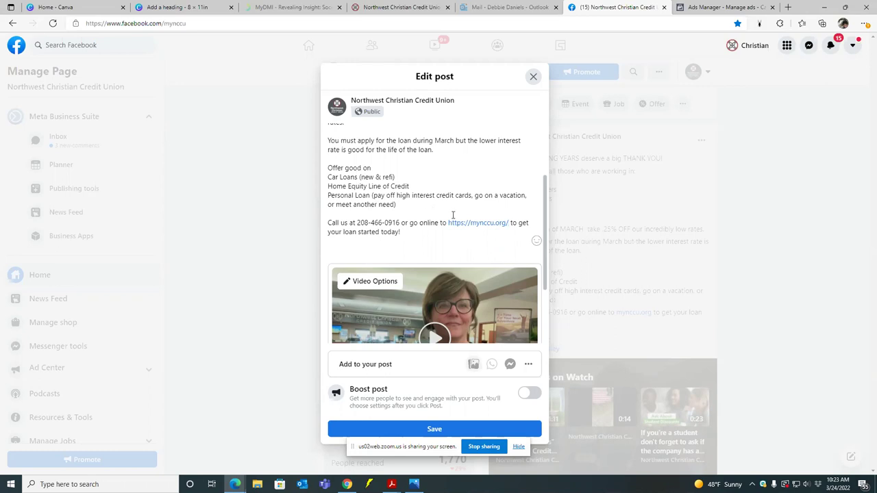
- Open the attached video's options and title it 'Save.25% off a loan' with a capital S
click(370, 283)
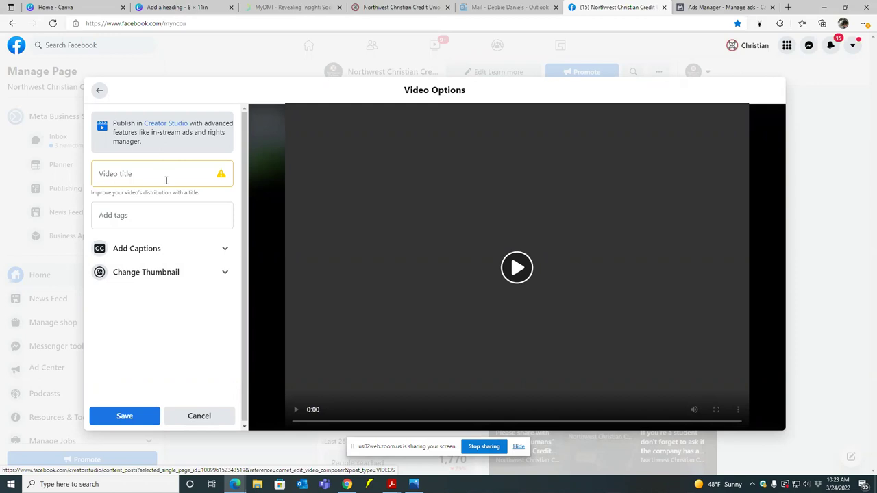
click(166, 180)
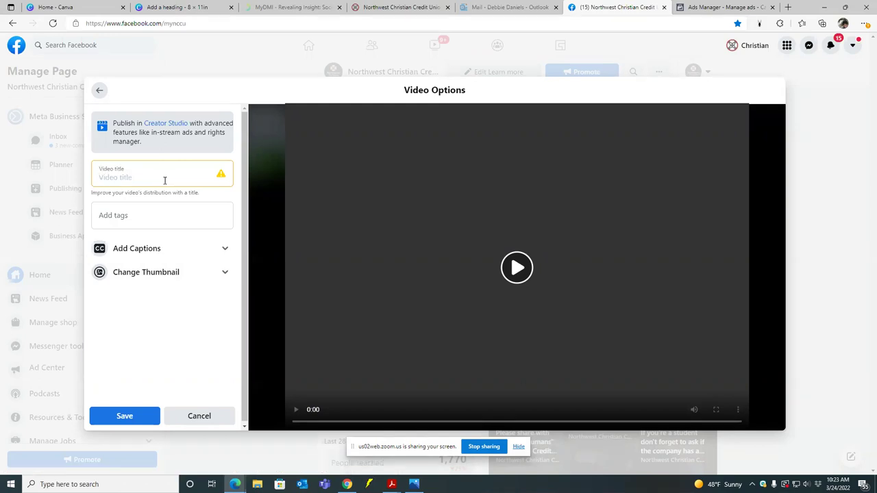
text(save)
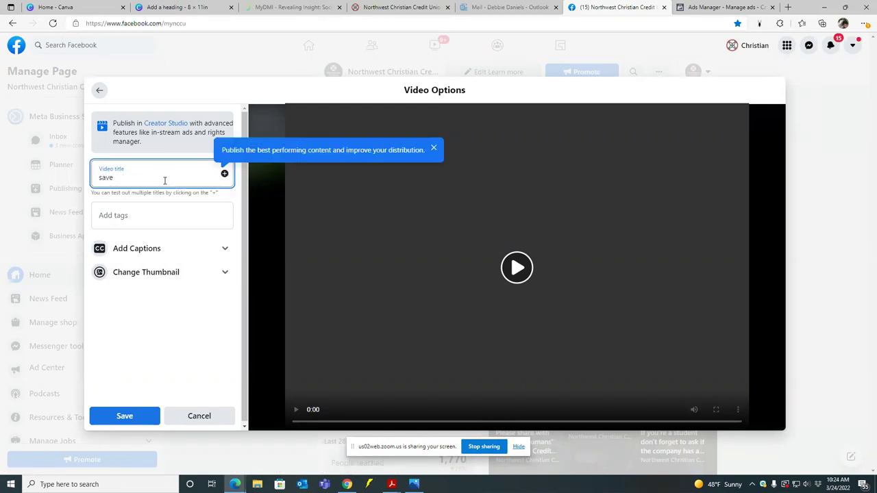
text(.25% off a loan)
click(100, 178)
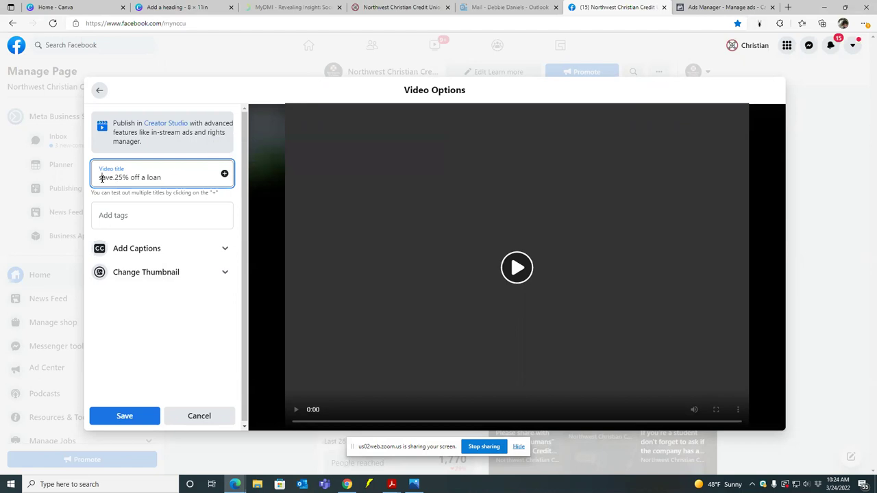
key(BackSpace)
text(S)
key(BackSpace)
- Finish the video title as 'Save .25% off a loan end of March', correcting typos
click(168, 178)
text(by the end of )
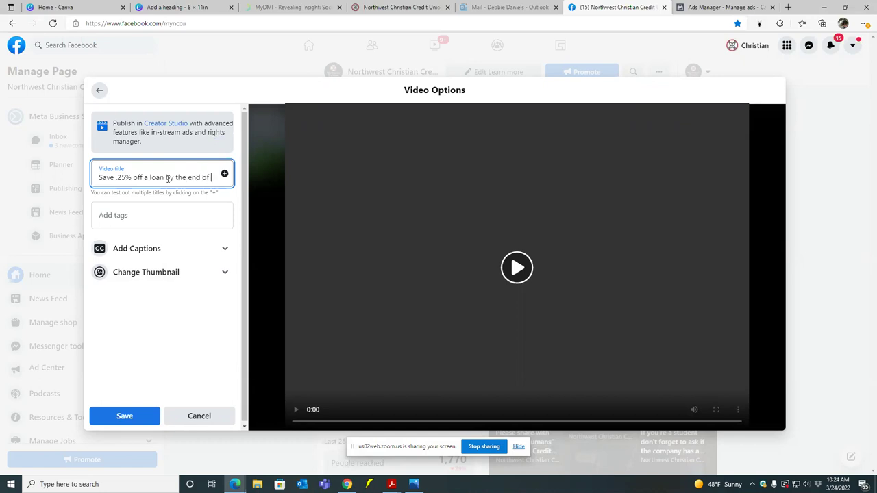
text(Marhc)
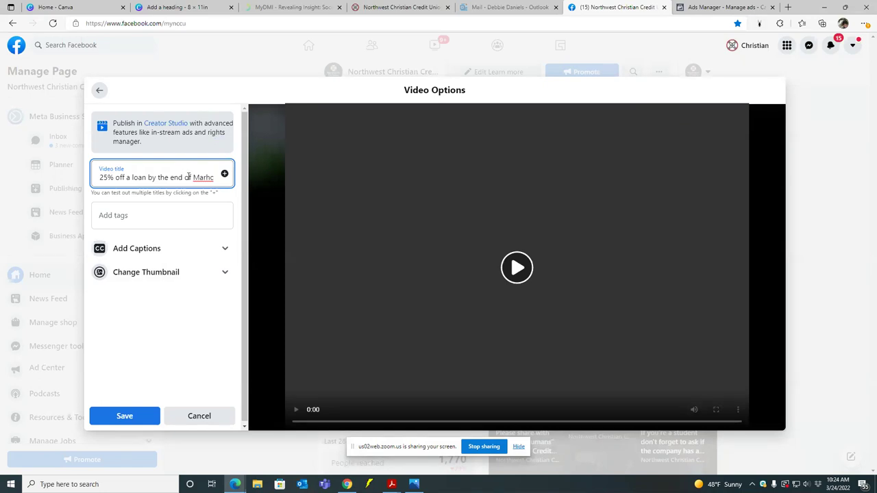
key(BackSpace)
key(BackSpace)
text(ch)
key(Home)
text(Save)
click(176, 178)
key(BackSpace)
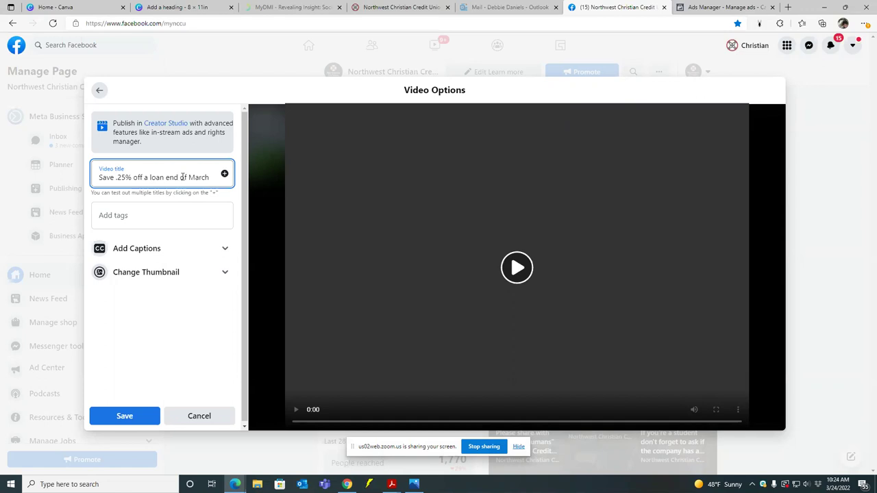
- Reword the video title to 'March special! Save .25% off any loan…'
double_click(178, 177)
key(BackSpace)
text(in the)
click(101, 178)
text(M)
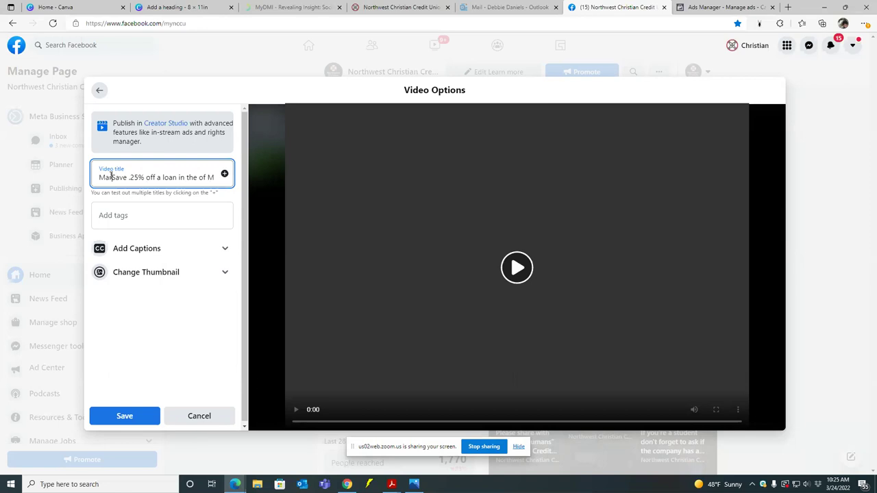
text(arch special)
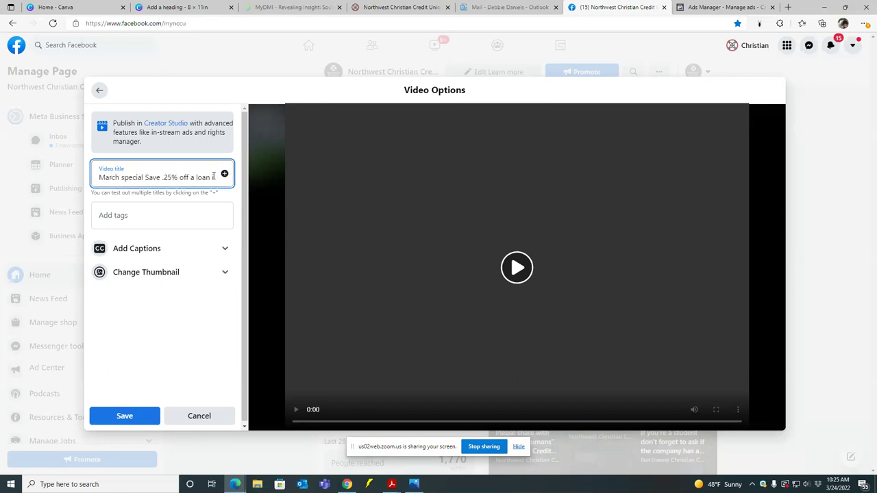
double_click(183, 176)
mouse_move(184, 177)
mouse_down()
mouse_move(165, 177)
mouse_move(177, 176)
mouse_up()
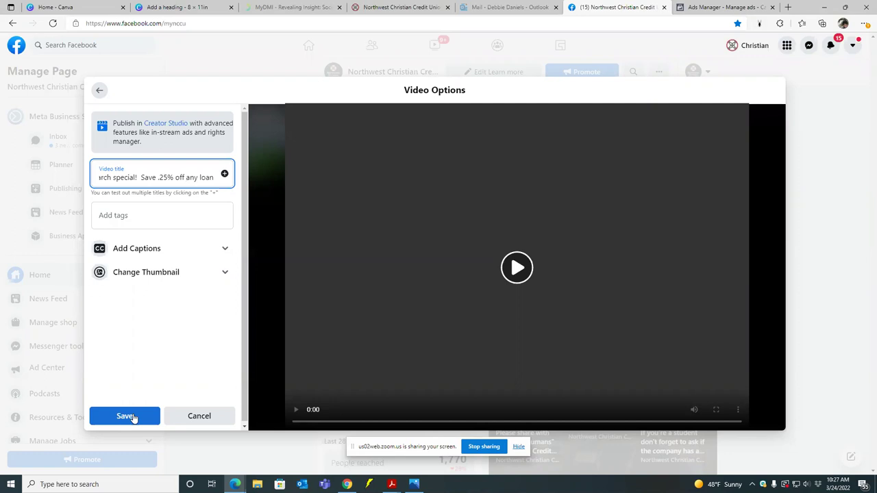
- Save the video title, add the line '*Must qualify for membership' to the post, and save it
click(132, 417)
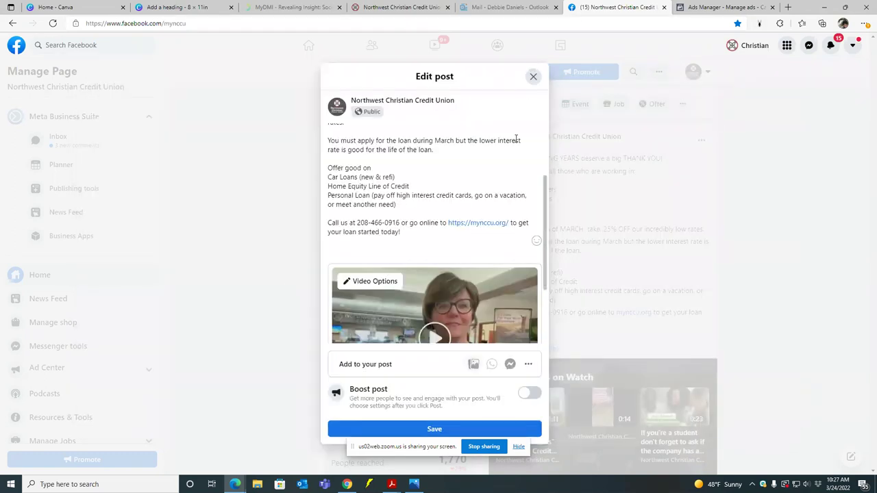
click(407, 234)
key(Return)
key(Return)
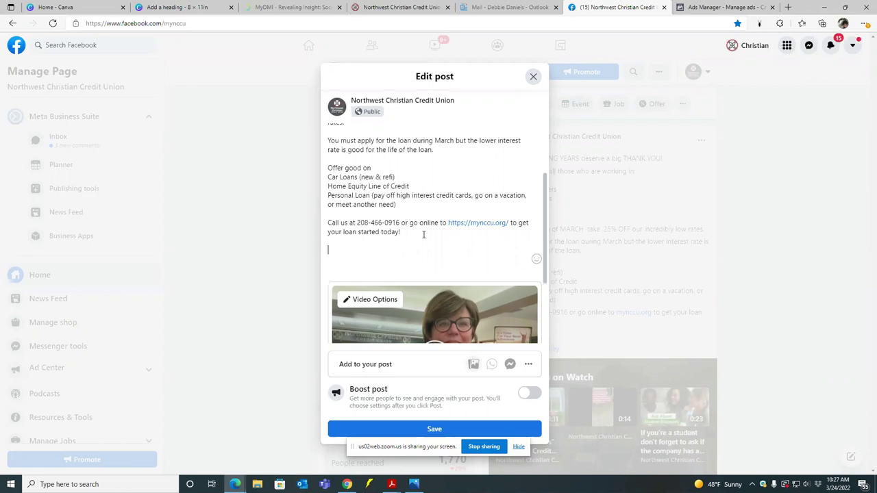
text(")
text(Must)
text( qualify)
text( for membersh)
text(ip)
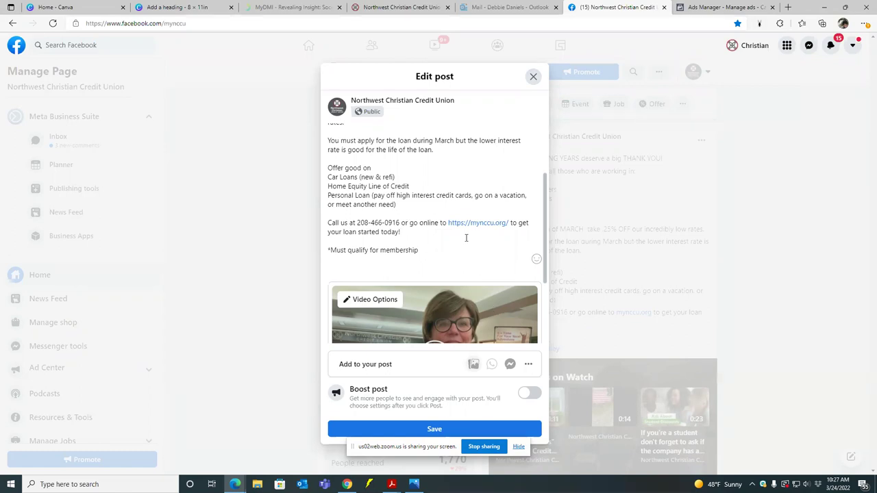
scroll(464, 219, up, 3)
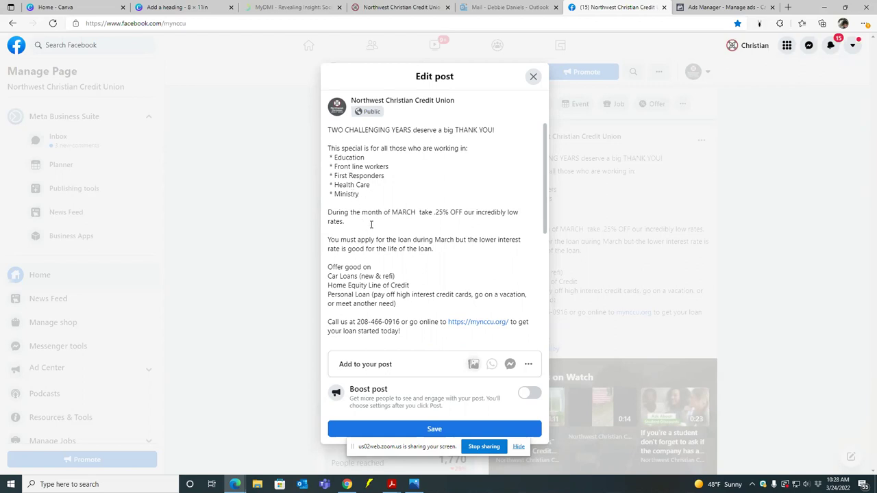
scroll(411, 274, down, 3)
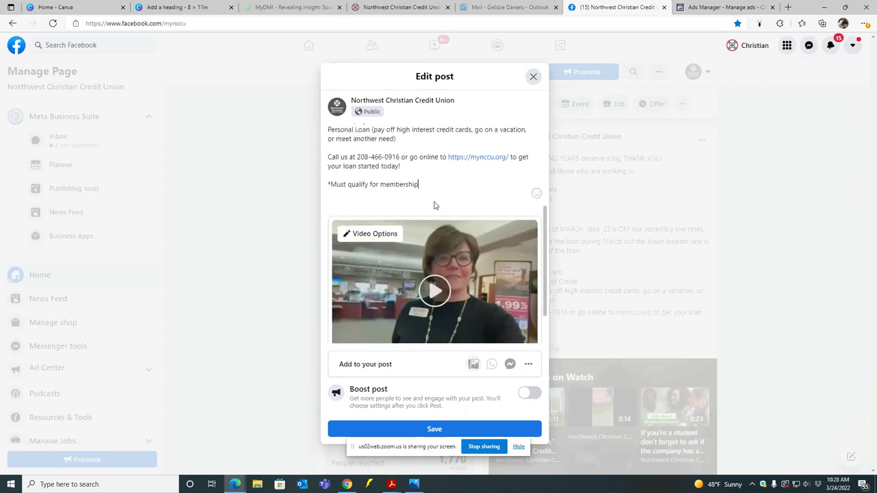
scroll(434, 204, up, 1)
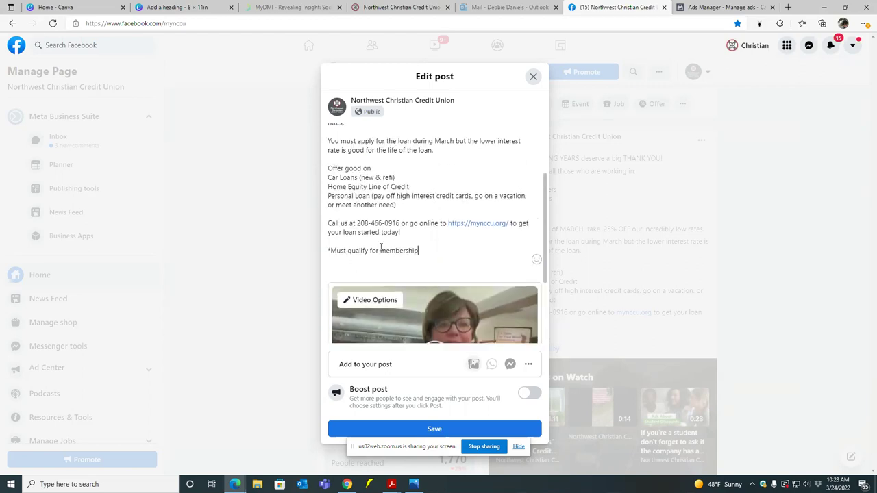
scroll(431, 249, up, 1)
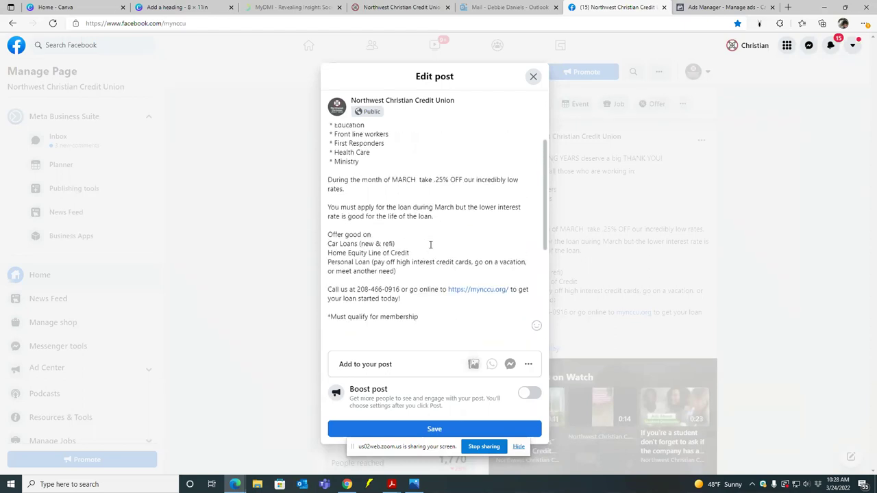
click(436, 429)
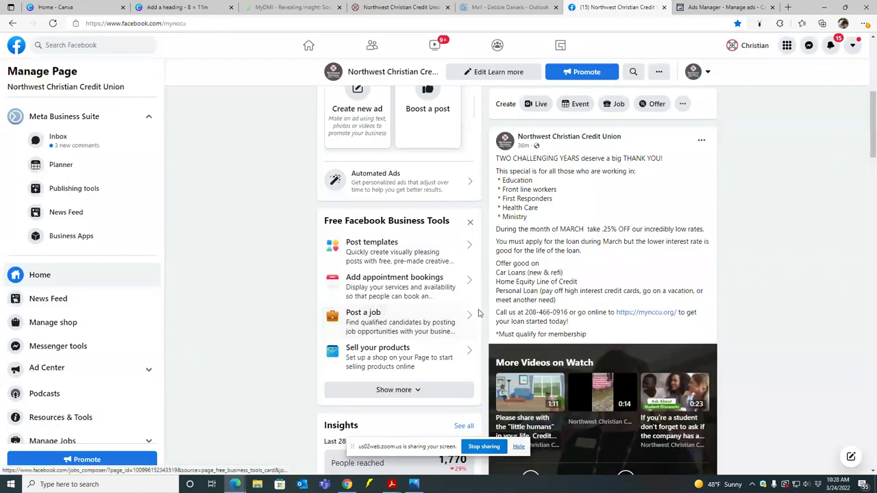
- Refresh the Ads Manager campaigns list and start a new campaign
click(704, 8)
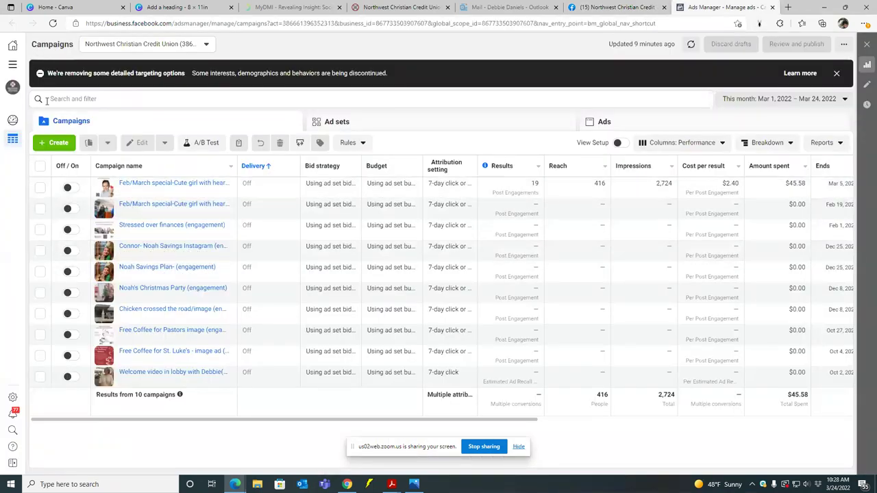
click(54, 24)
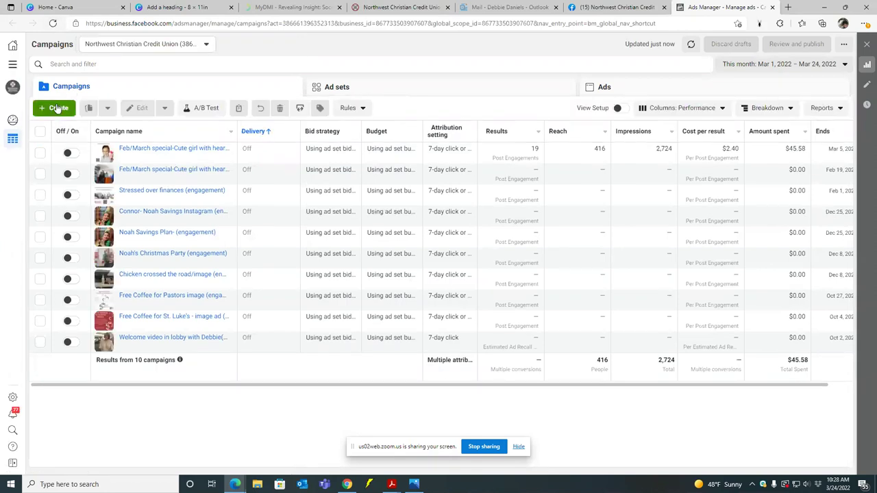
click(58, 108)
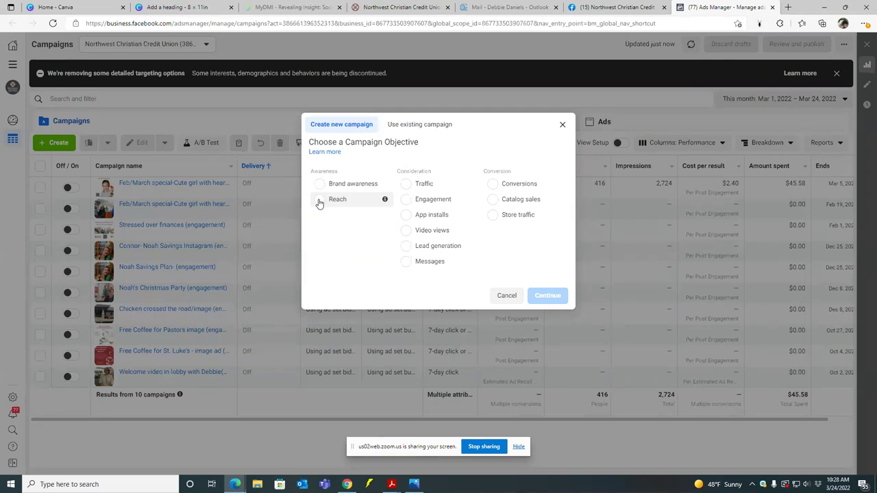
- Choose Engagement as the campaign objective, keeping Post engagement as the type
click(408, 198)
mouse_move(381, 205)
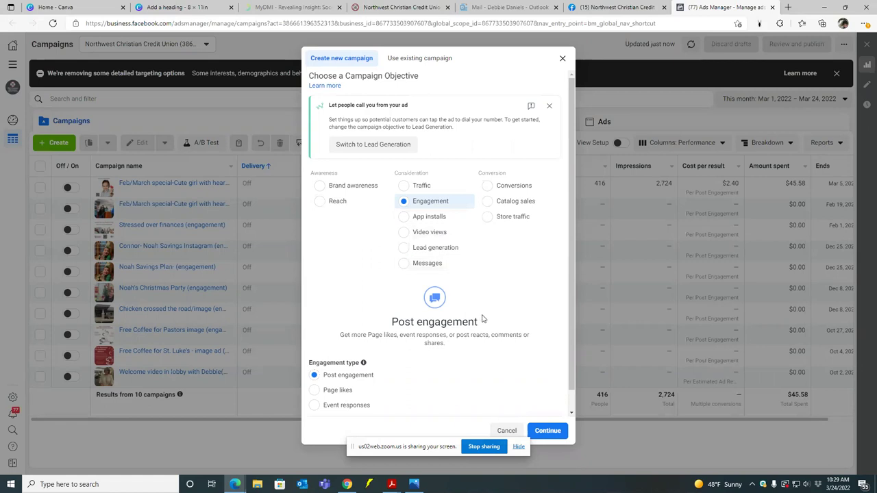
scroll(489, 329, down, 1)
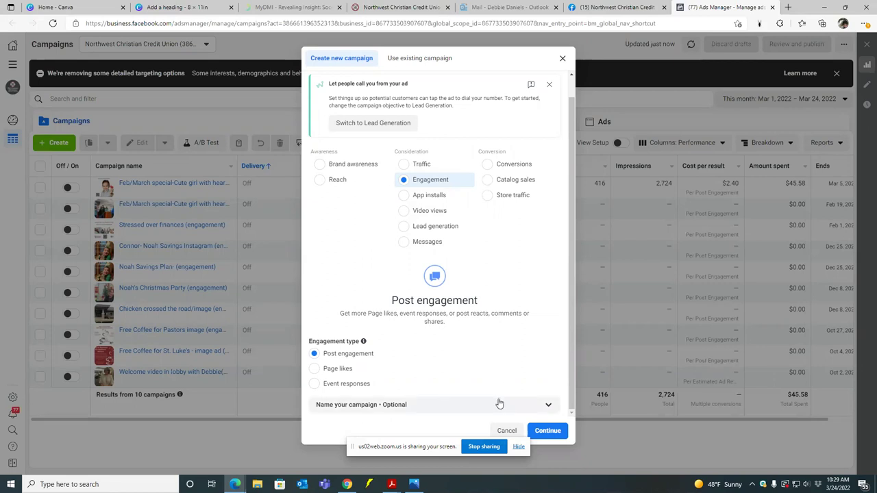
click(519, 447)
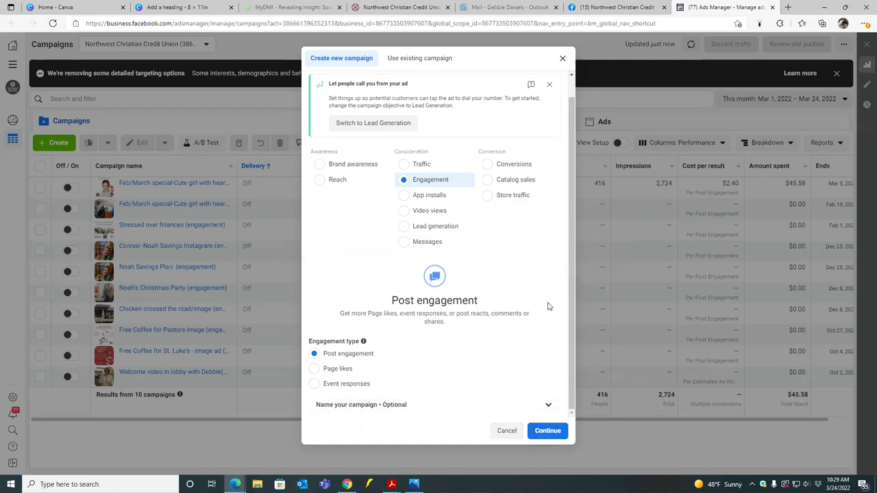
- Name the new campaign 'Video lobby ad .25%'
click(550, 407)
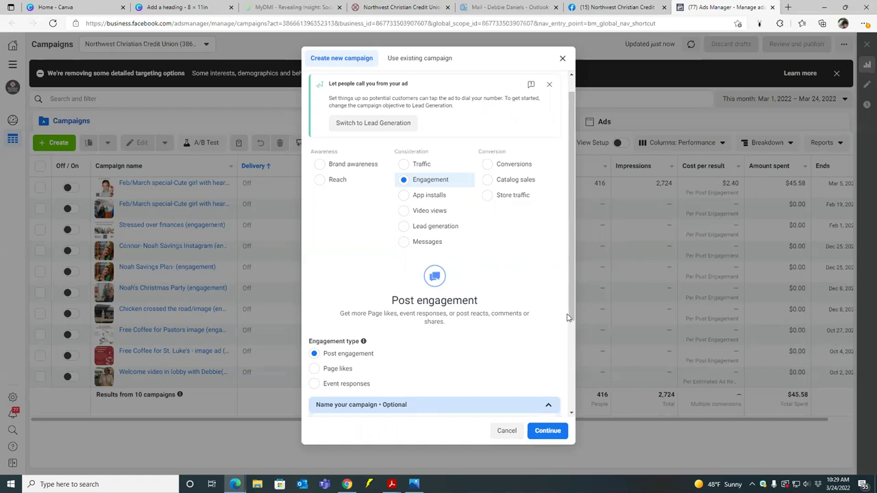
scroll(571, 317, down, 3)
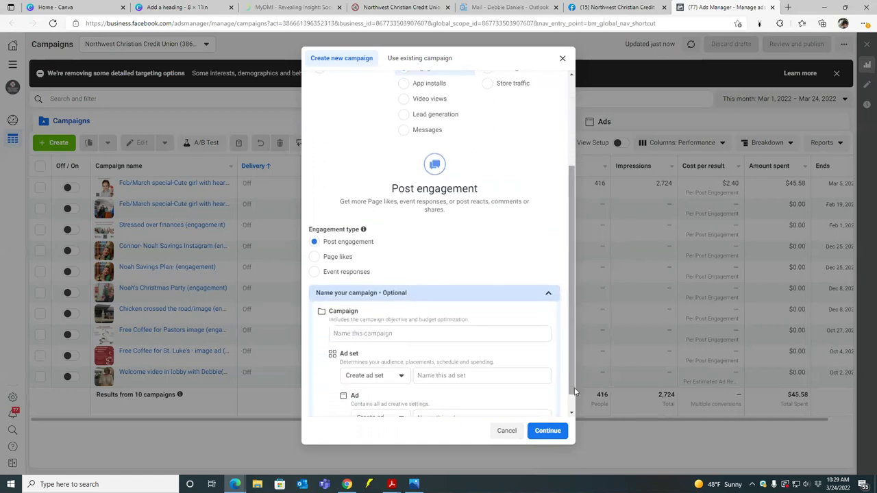
click(422, 334)
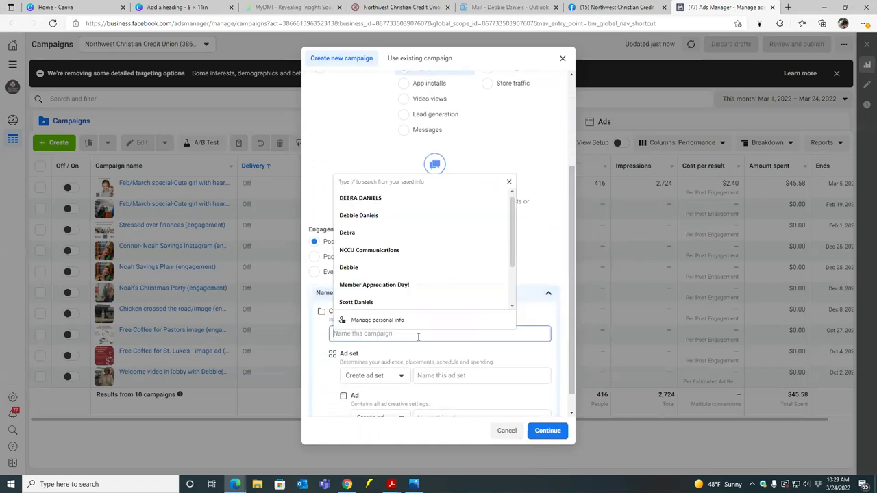
text(Video a)
key(BackSpace)
text(lobby ad)
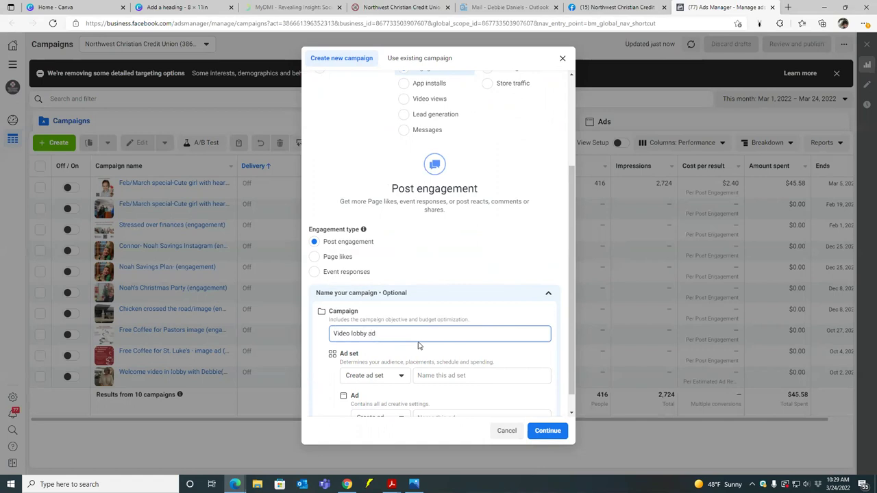
text( .25$)
key(BackSpace)
text(%)
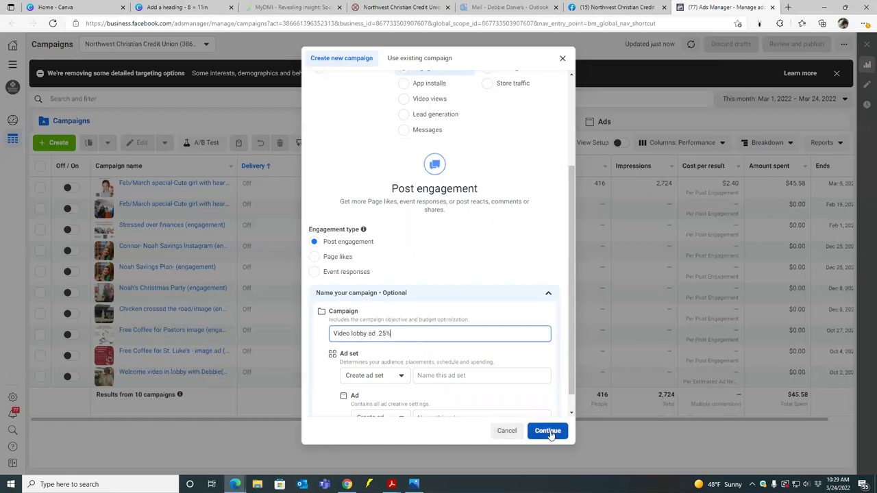
scroll(424, 375, down, 1)
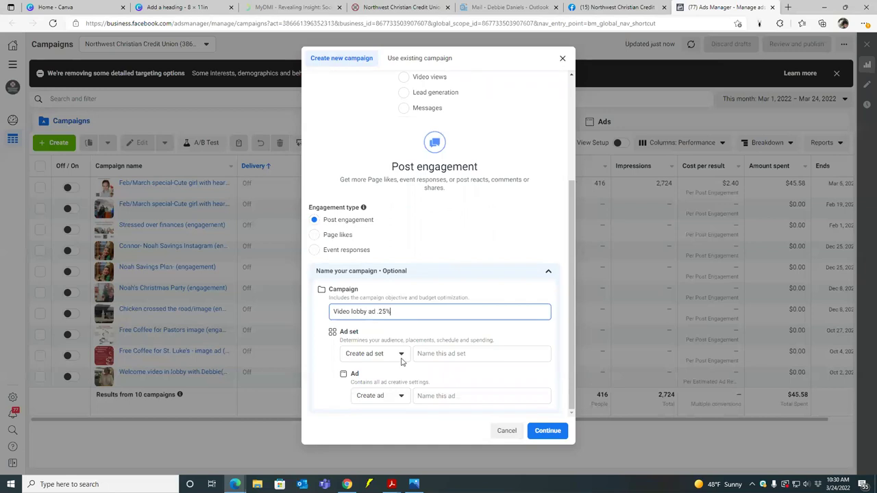
- Name the new ad set 'Nampa $100', reuse the campaign name for the ad, and continue
click(402, 355)
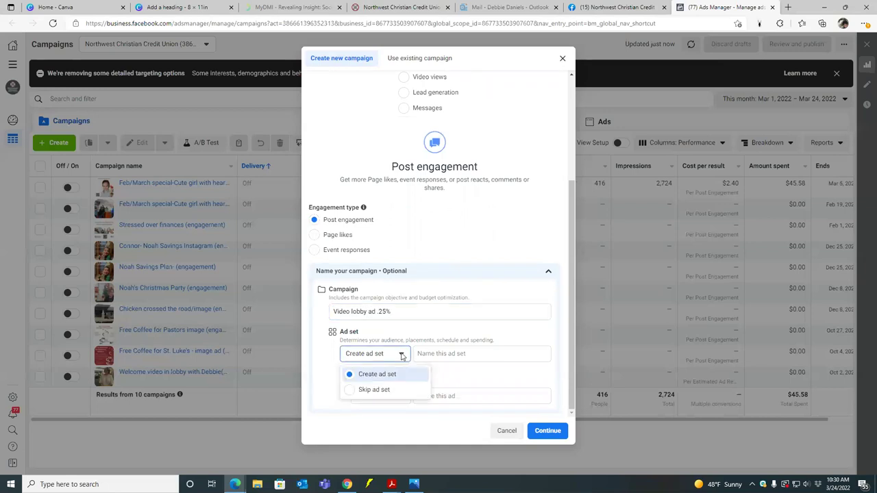
click(448, 355)
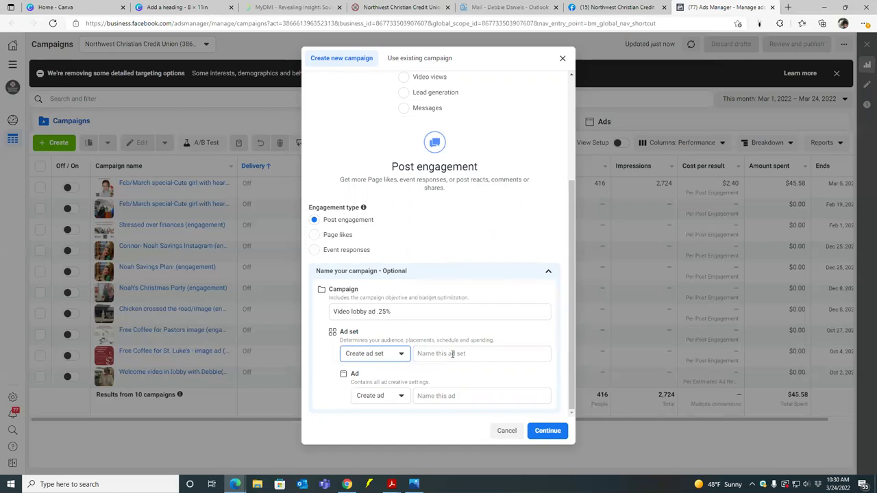
click(452, 355)
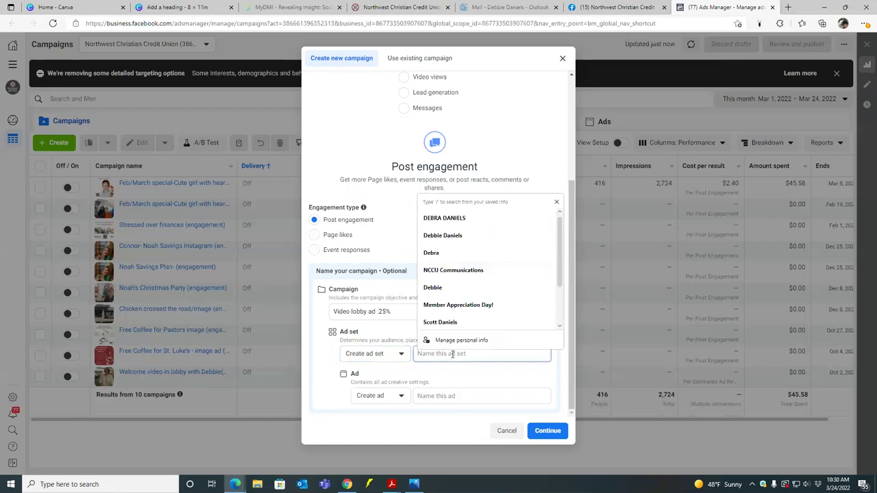
click(475, 382)
click(453, 356)
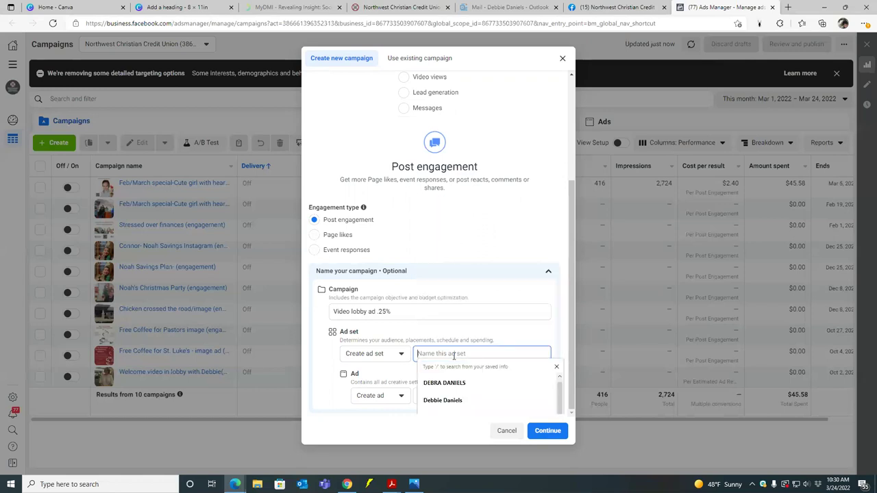
text(Nampa)
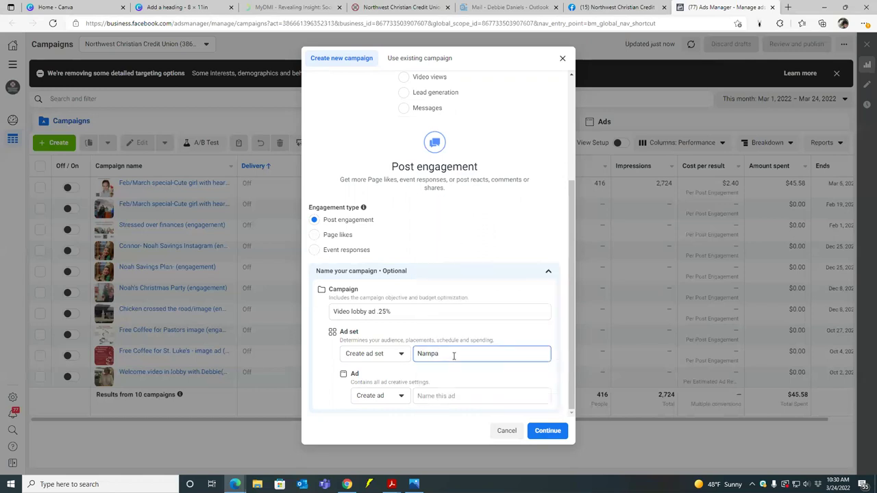
text( $100)
drag(394, 312, 331, 314)
key(ctrl+c)
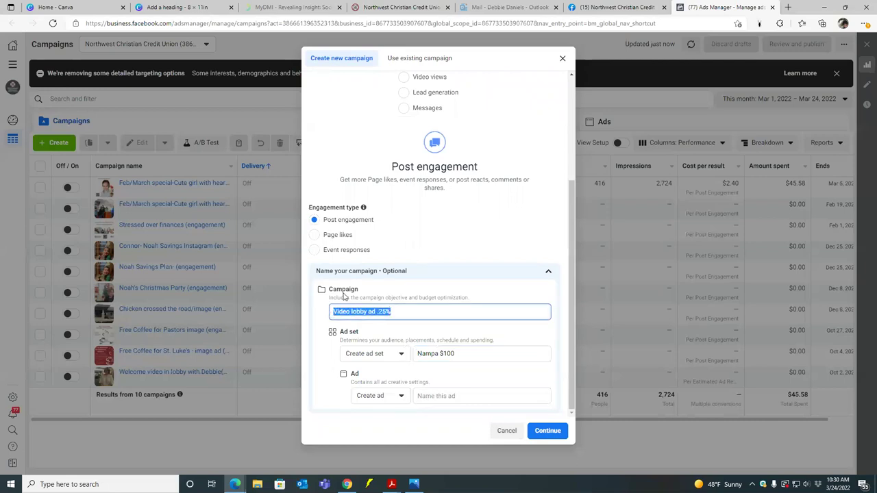
click(424, 396)
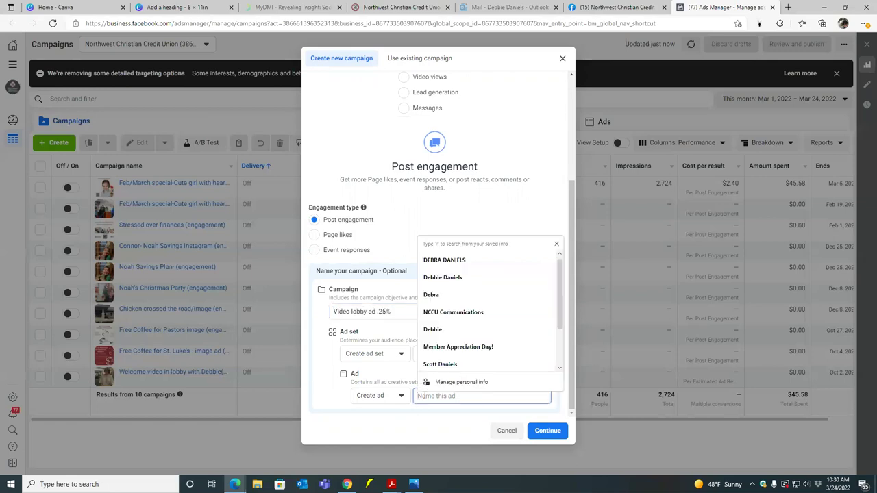
key(ctrl+v)
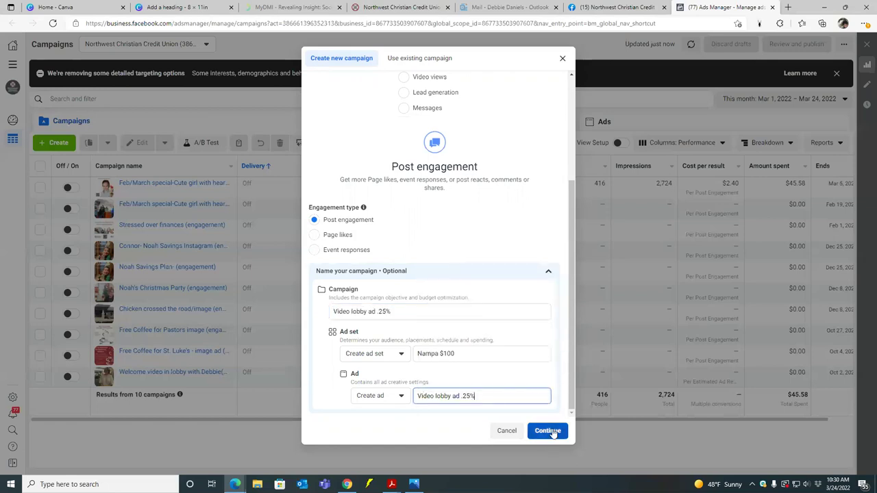
click(548, 430)
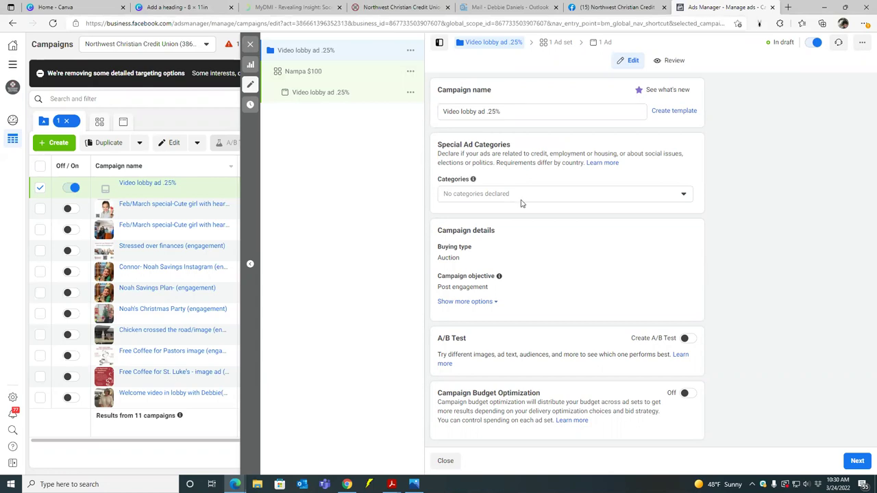
- Declare Credit as the campaign's special ad category and proceed to the ad set
click(683, 196)
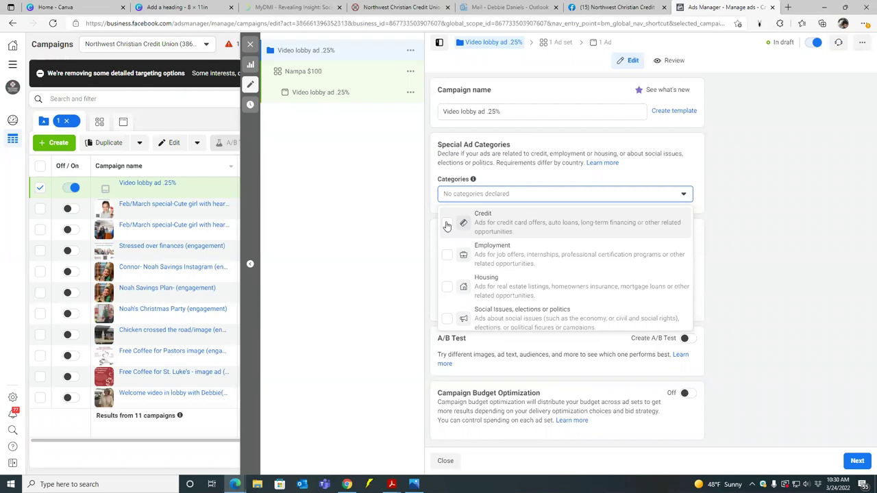
click(447, 225)
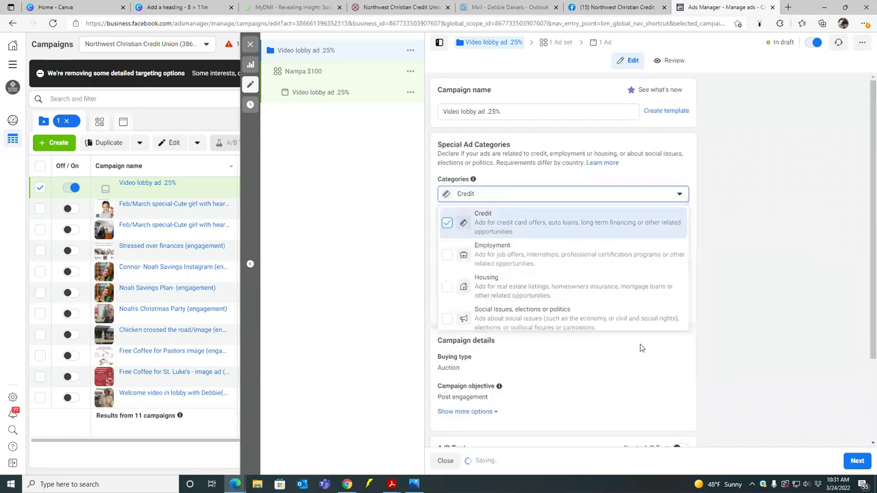
scroll(641, 348, down, 2)
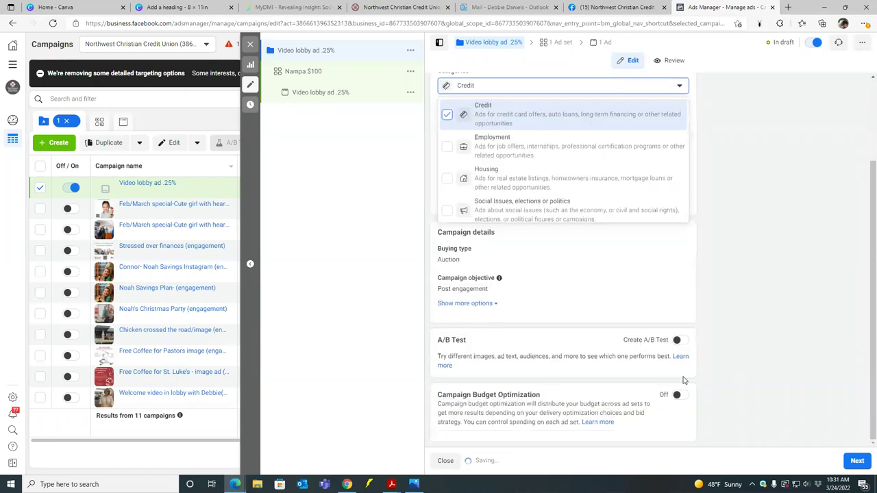
click(857, 462)
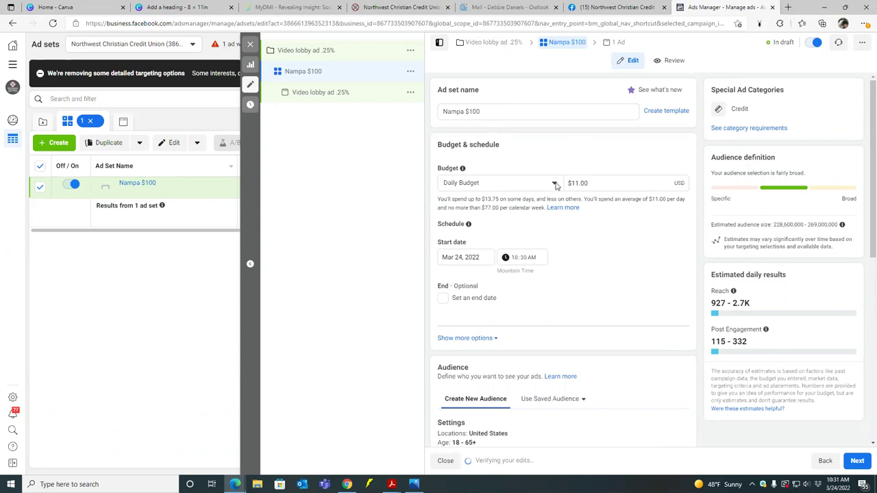
- Switch the ad set to a $100.00 lifetime budget
click(555, 185)
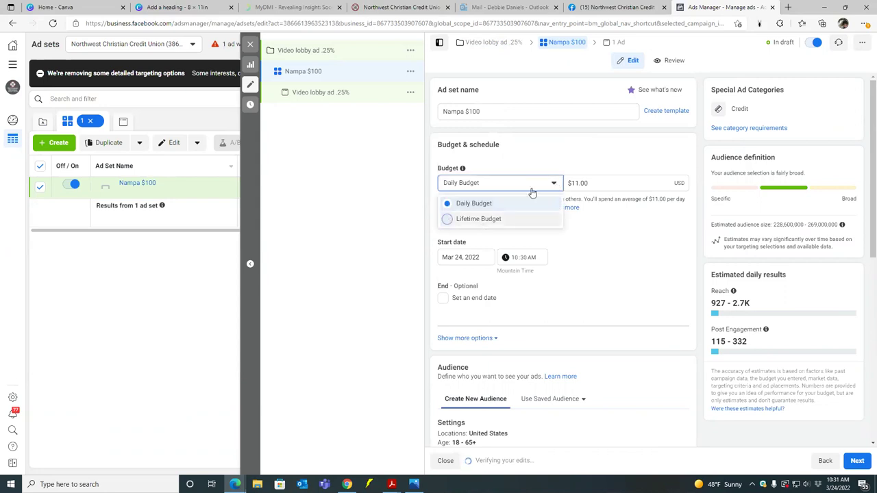
click(479, 218)
click(608, 184)
key(BackSpace)
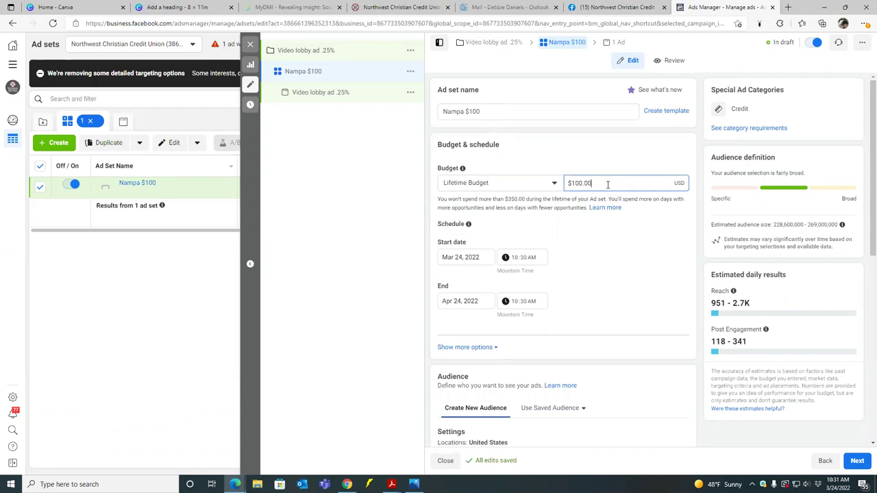
- Set the start date to Mar 25, 2022 at 6:00 AM
click(458, 257)
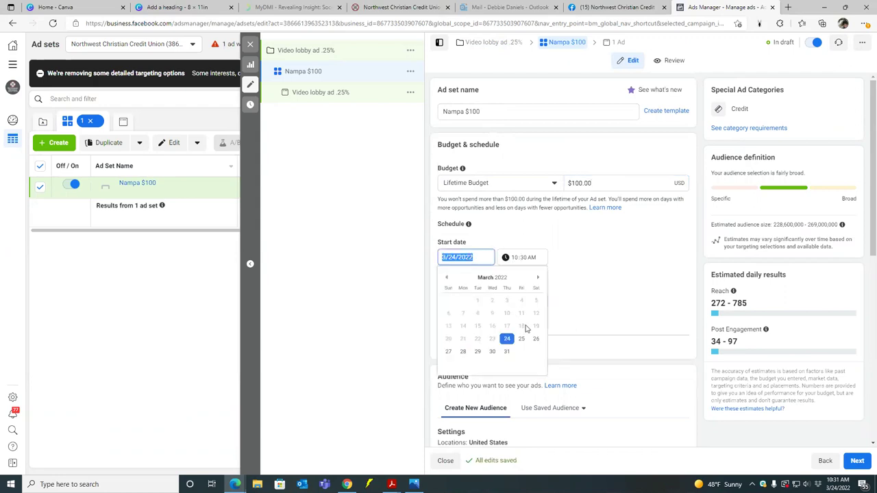
click(522, 338)
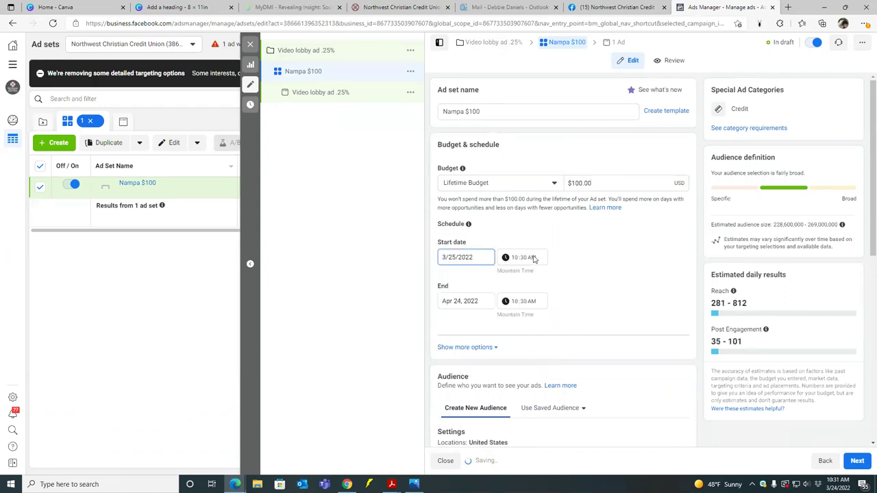
click(532, 258)
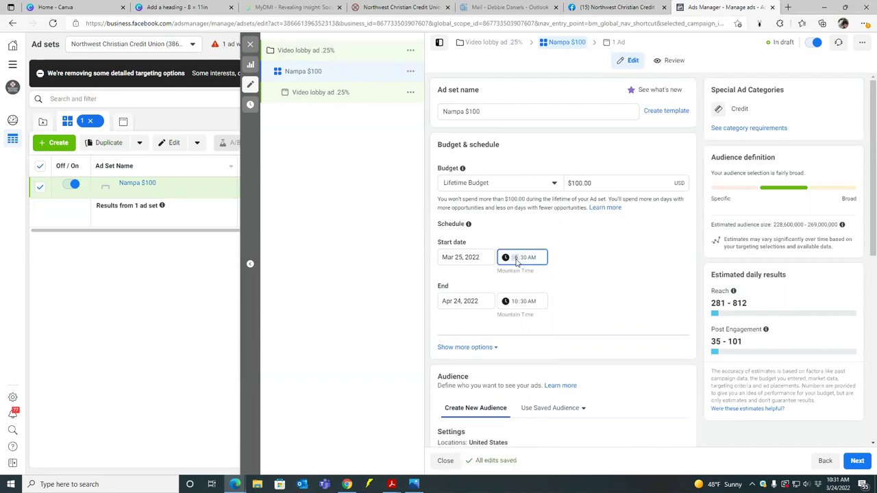
text(6)
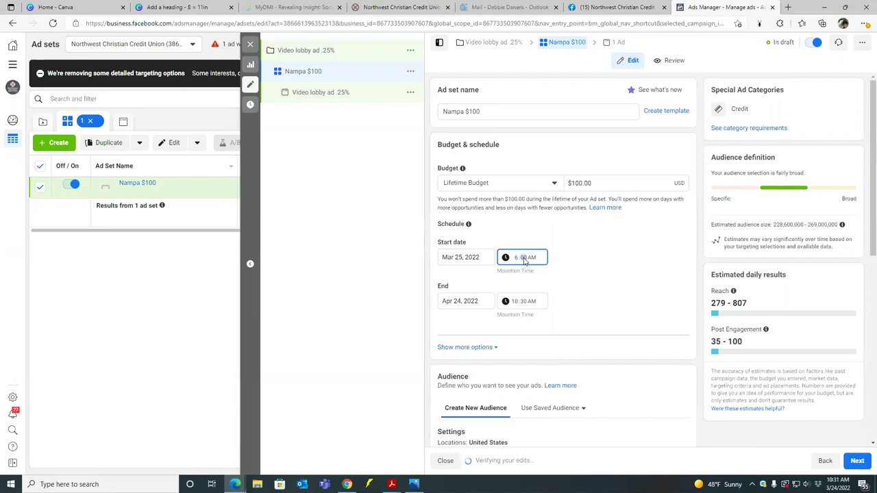
- Set the end date to Mar 31, 2022 and begin editing the end time
click(481, 302)
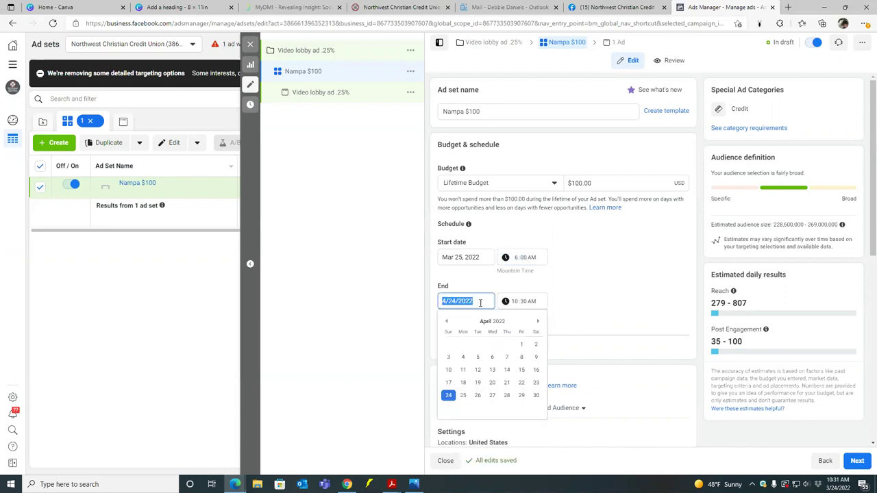
click(446, 326)
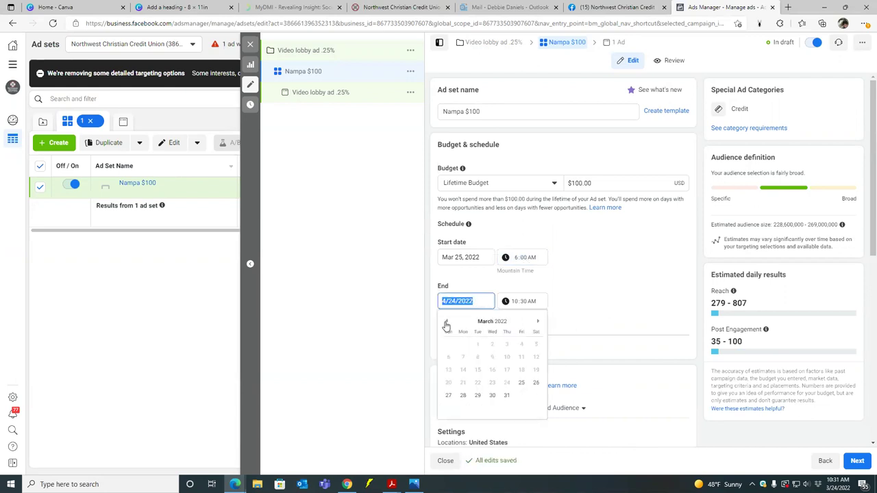
click(507, 396)
click(532, 303)
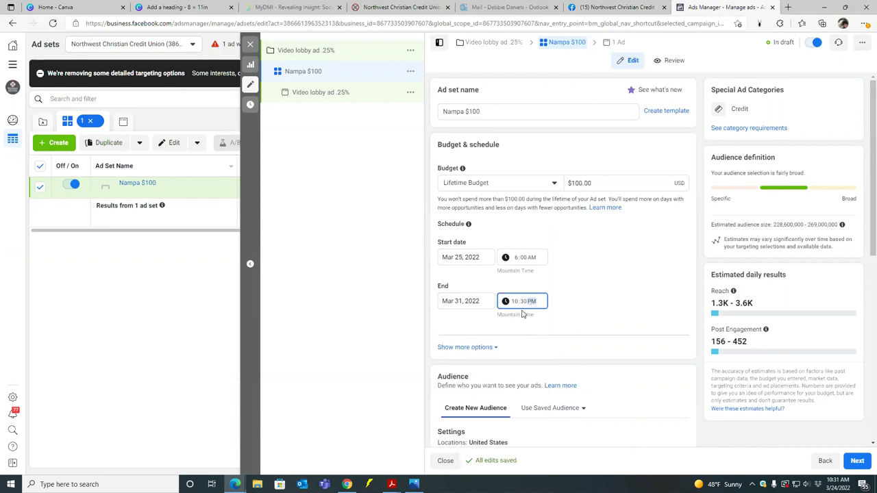
click(519, 304)
- Change the end time hour to 12 so the ad set ends at 12:30 PM
scroll(613, 294, down, 1)
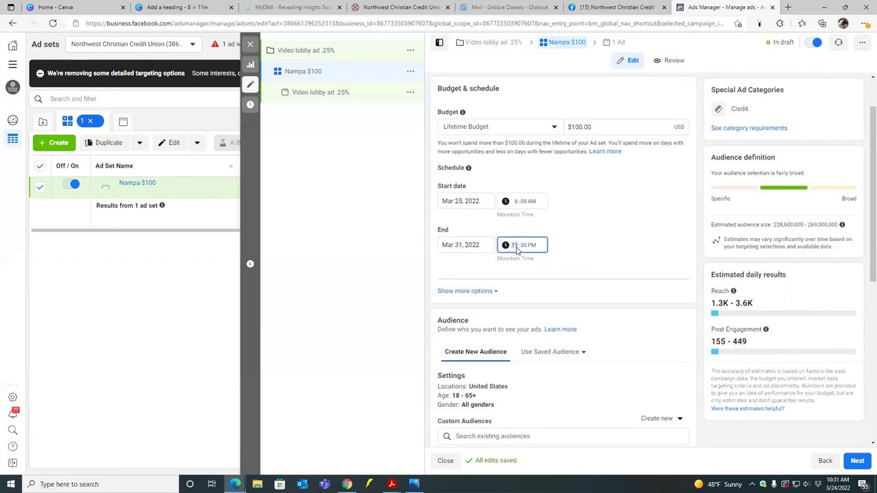
key(Up)
scroll(504, 302, down, 2)
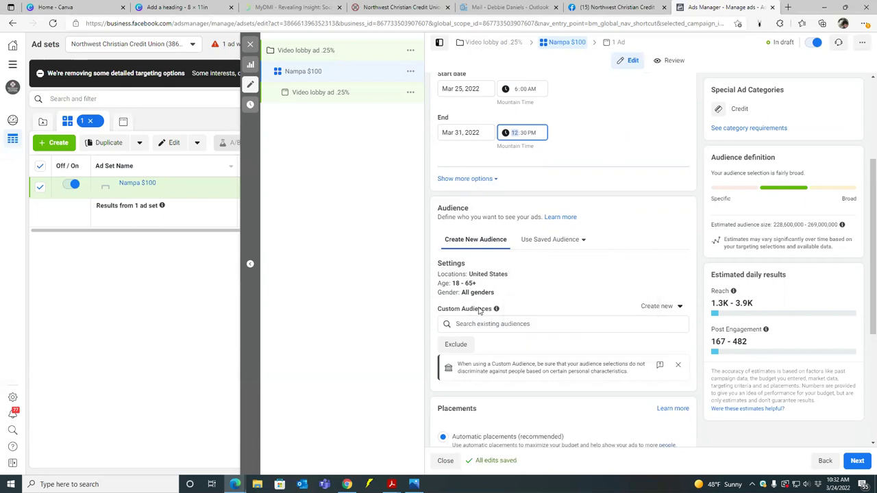
- Add the Christmas party invite video, any post or ad, and lobby welcome video engagement audiences
click(540, 240)
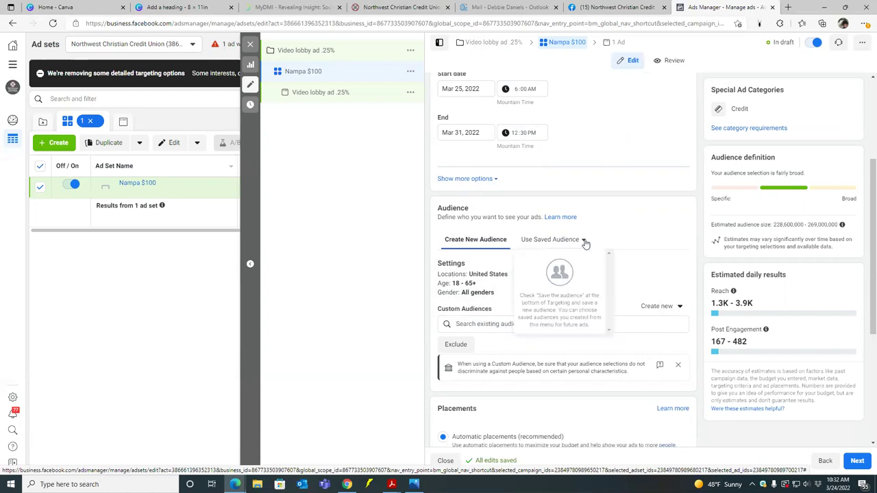
click(477, 268)
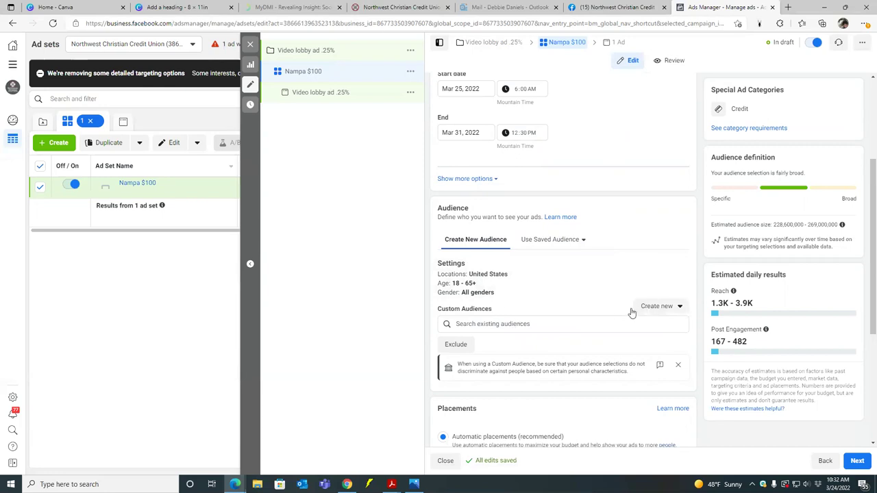
click(491, 324)
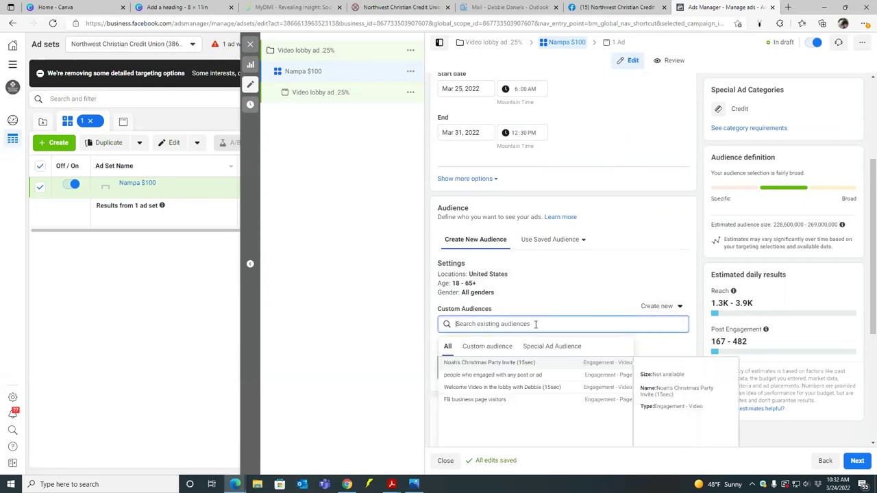
click(552, 364)
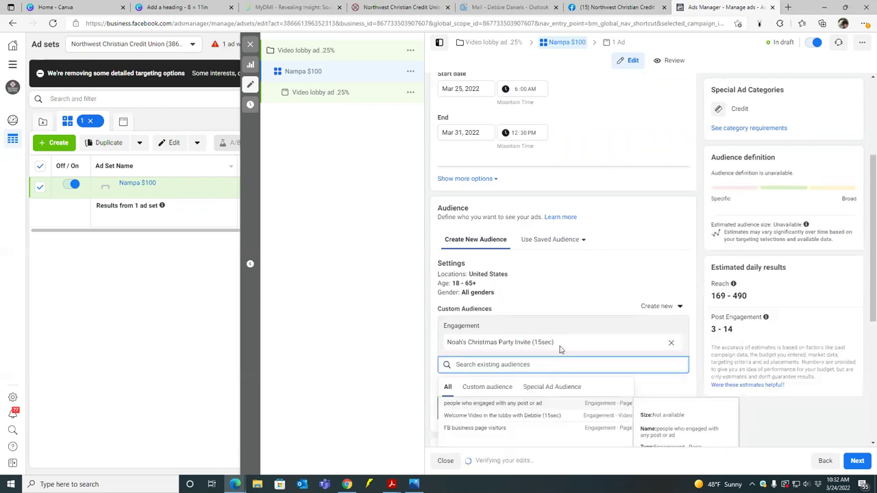
click(525, 404)
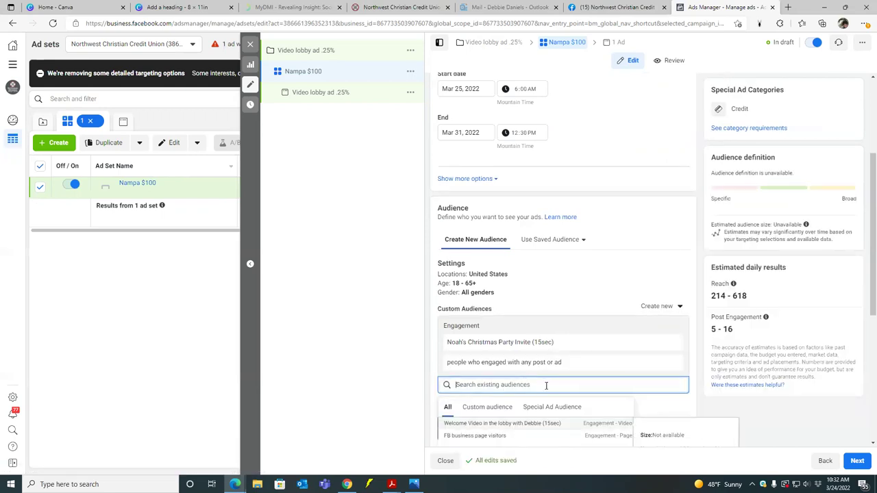
click(529, 425)
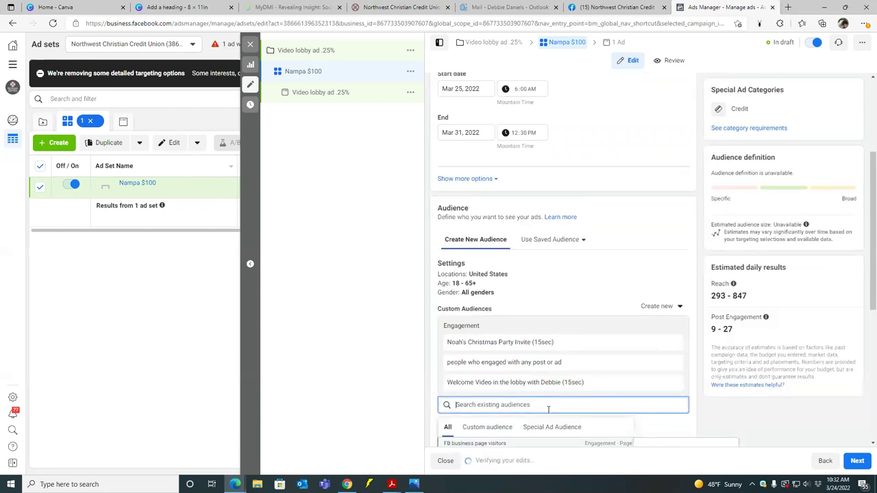
click(528, 376)
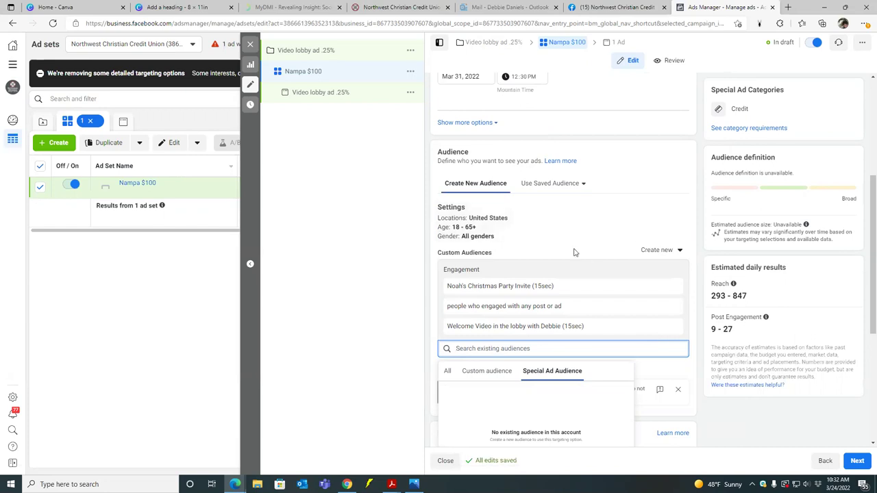
click(345, 311)
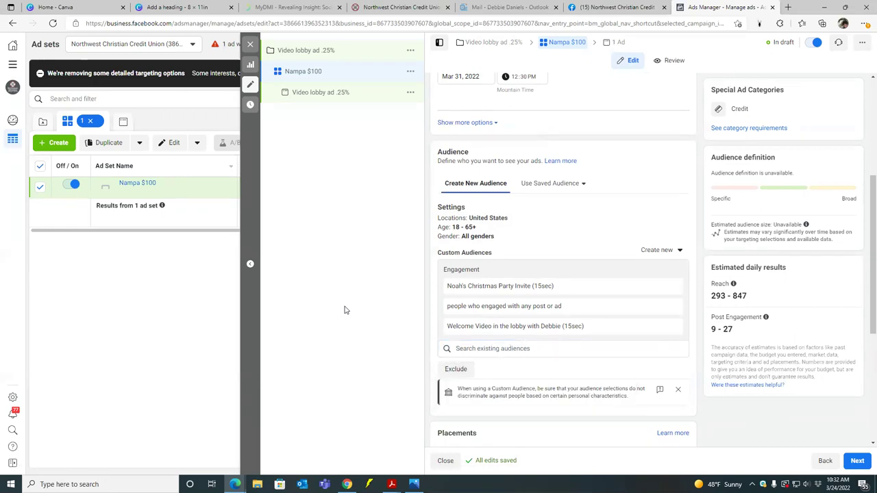
- Target only people living in the location and remove United States from locations
scroll(462, 321, down, 3)
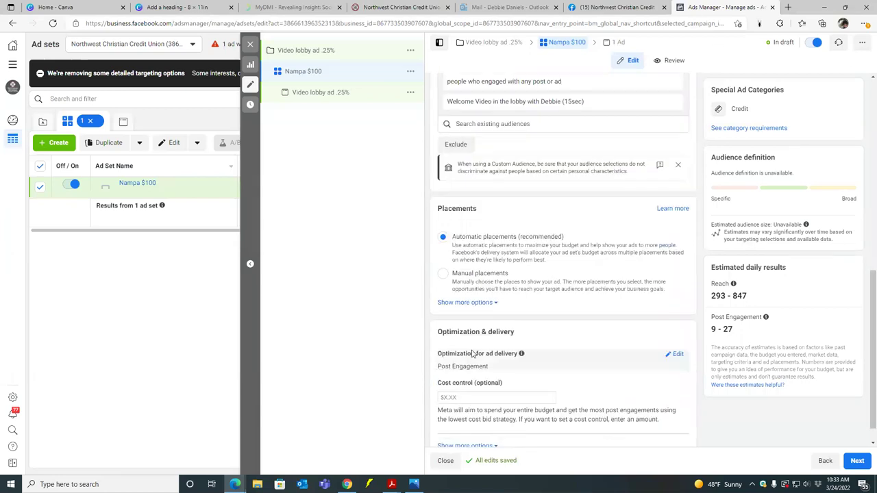
scroll(450, 277, up, 3)
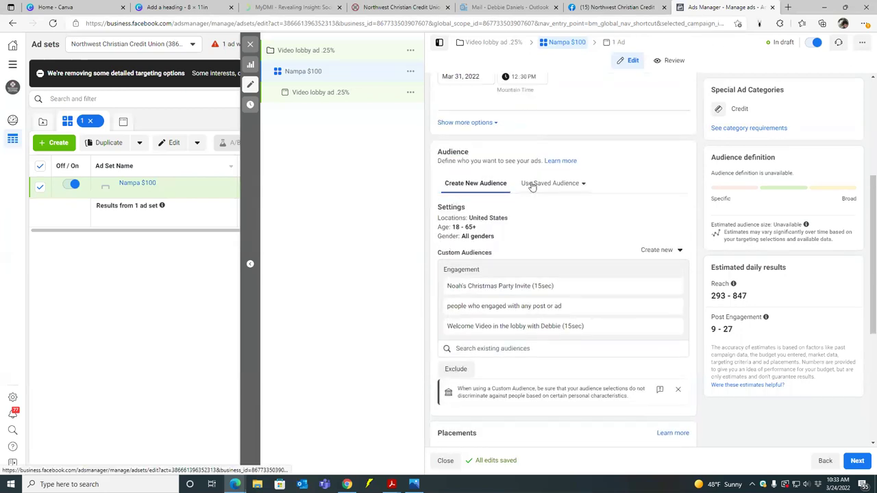
scroll(530, 187, up, 2)
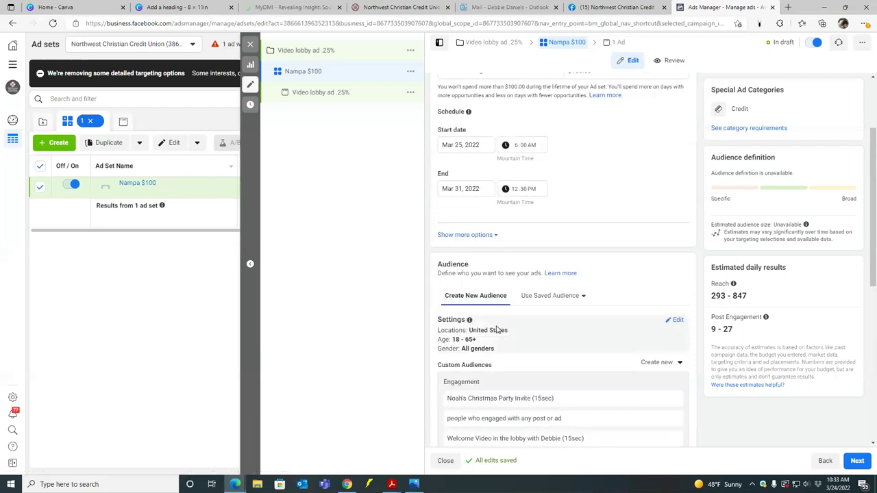
click(677, 321)
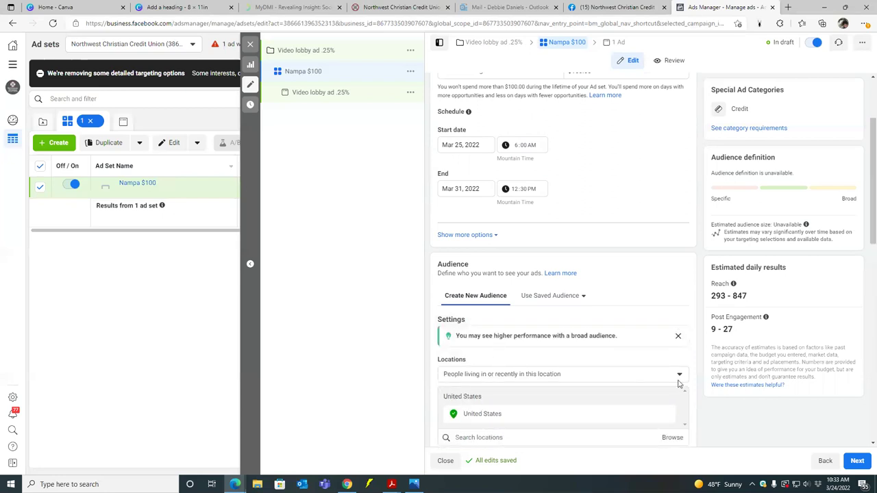
click(676, 338)
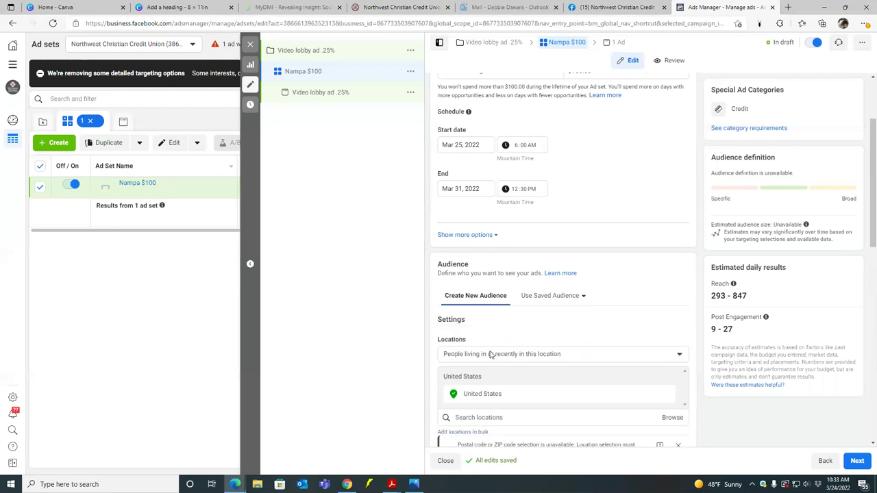
click(491, 354)
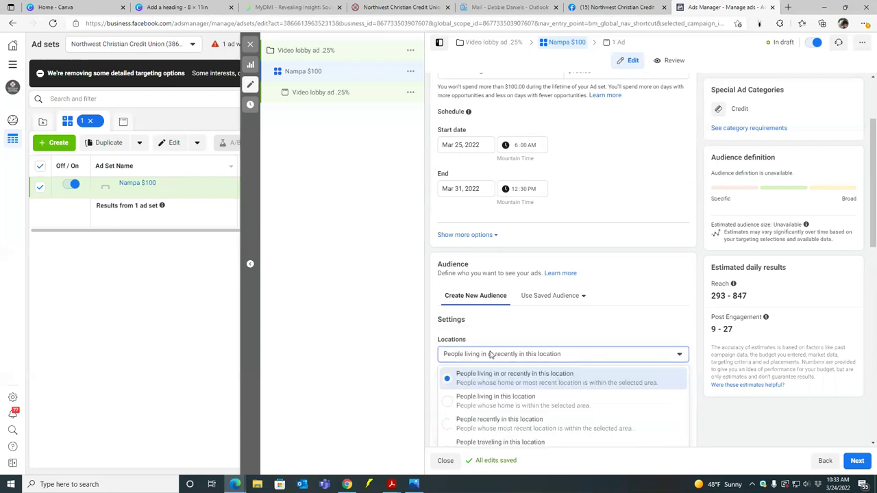
click(449, 403)
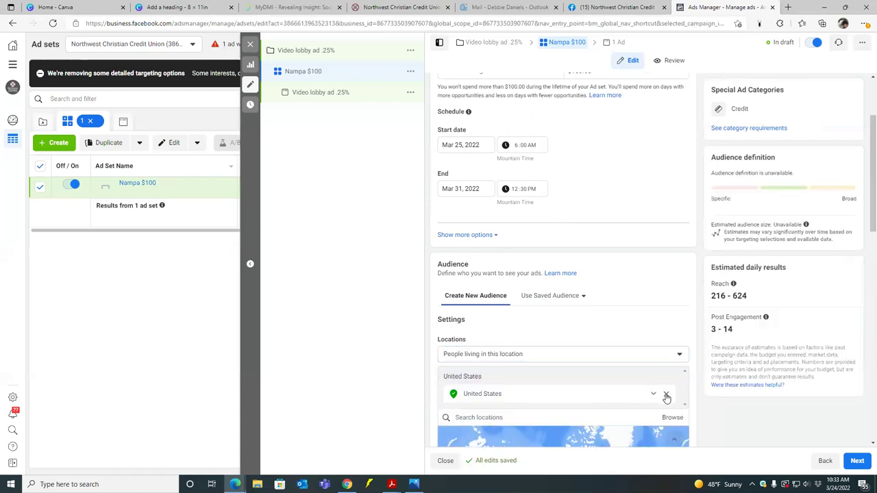
click(666, 396)
- Add Nampa, Idaho as the target location with a 20-mile radius
click(514, 376)
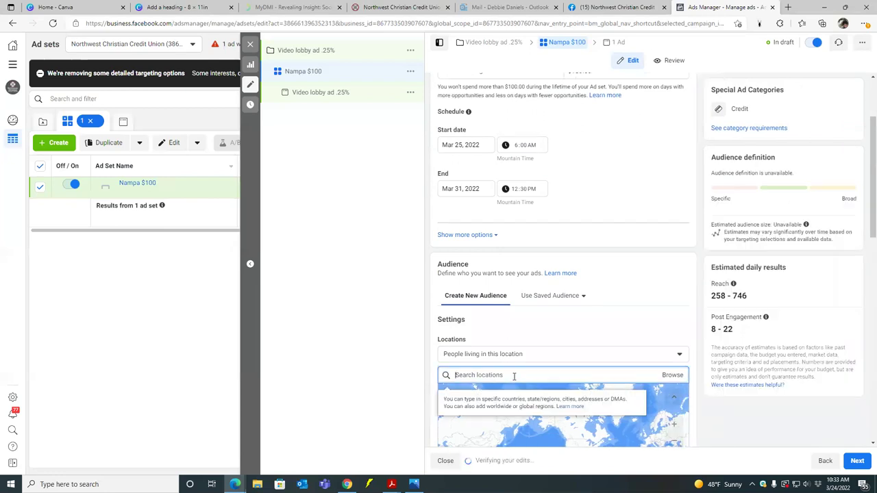
text(nampa)
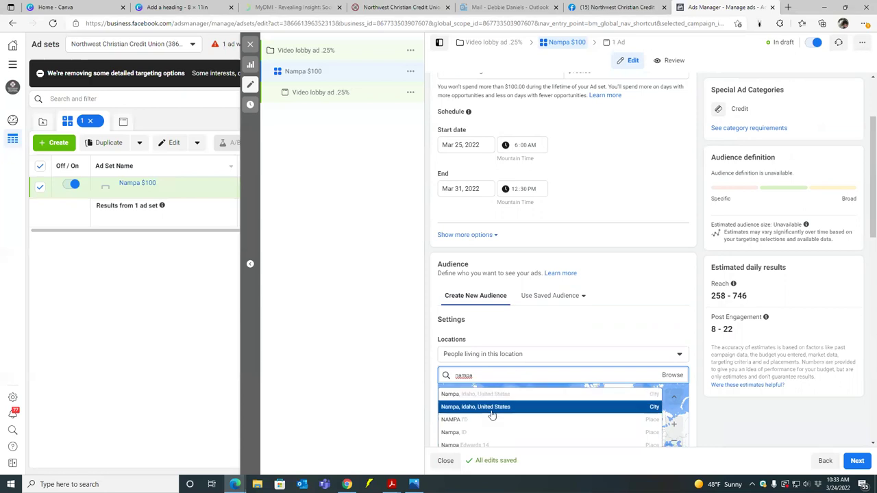
click(489, 409)
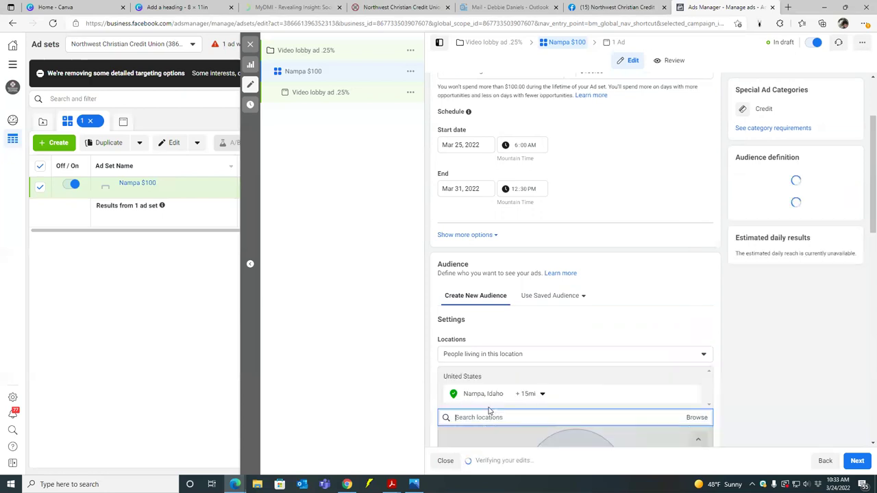
click(543, 394)
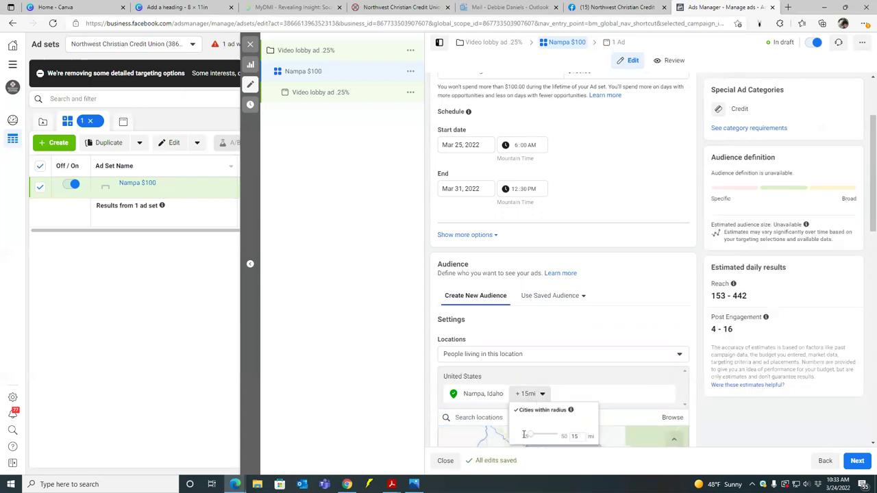
scroll(530, 437, down, 6)
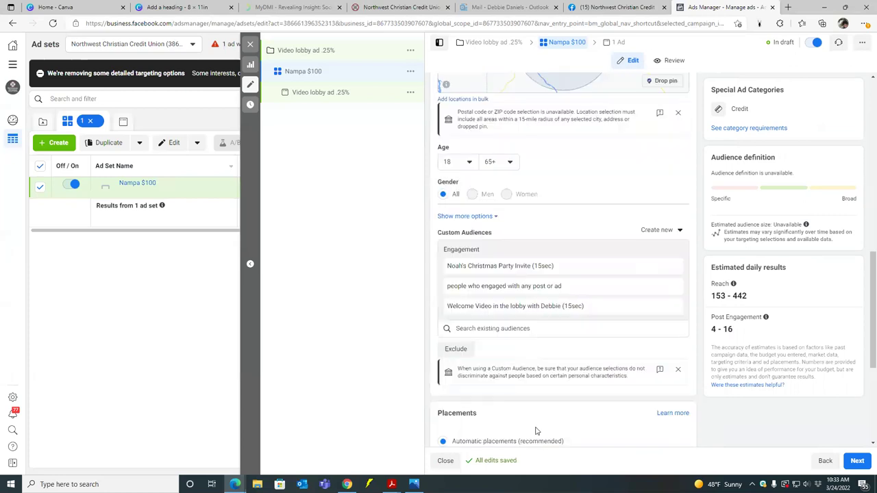
scroll(550, 273, up, 3)
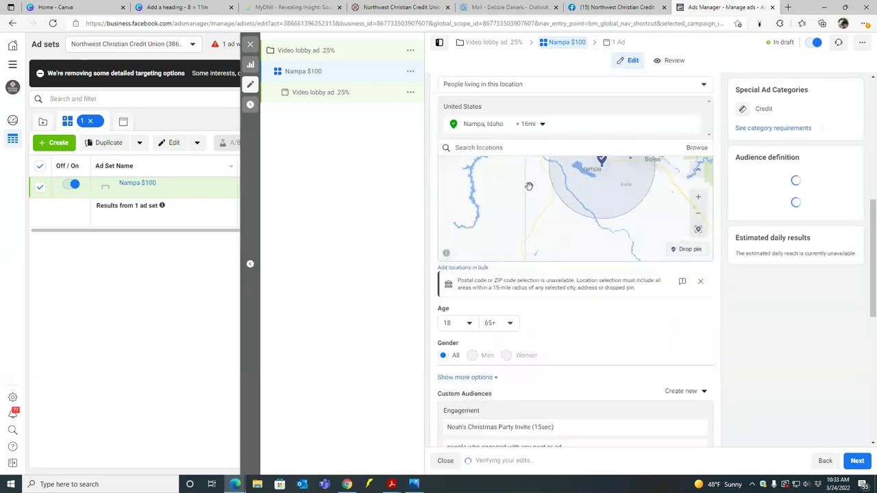
click(542, 124)
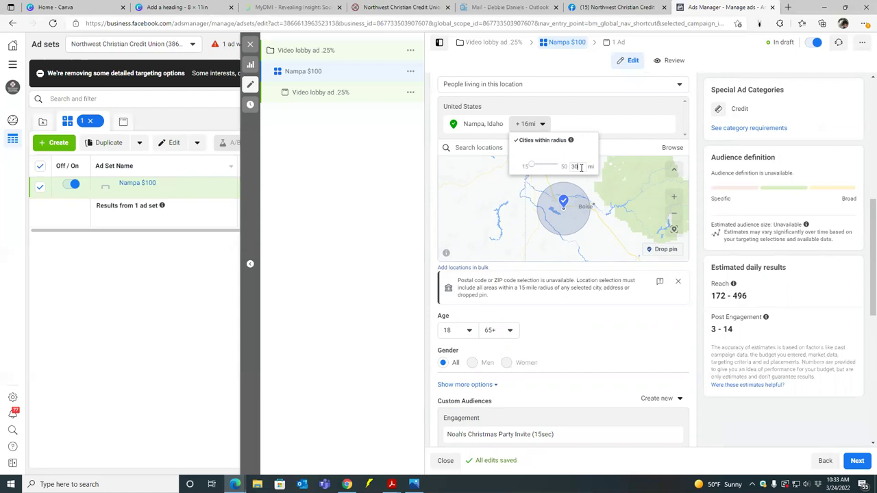
click(603, 111)
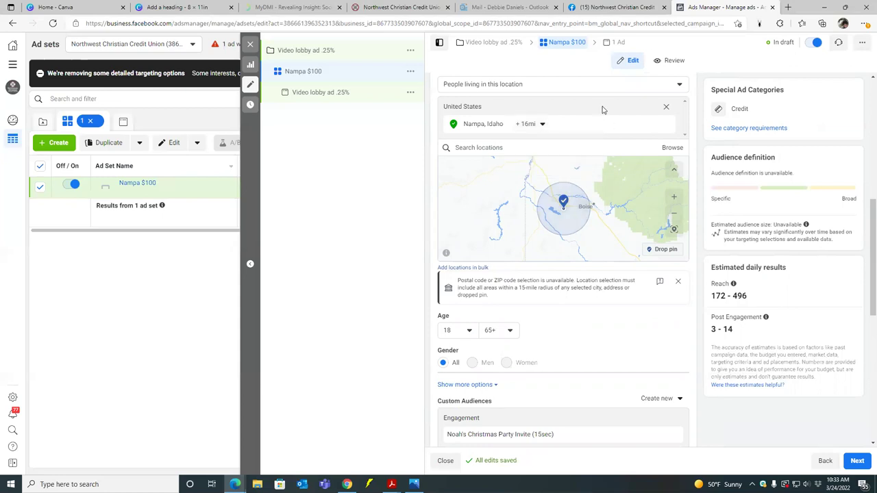
click(542, 124)
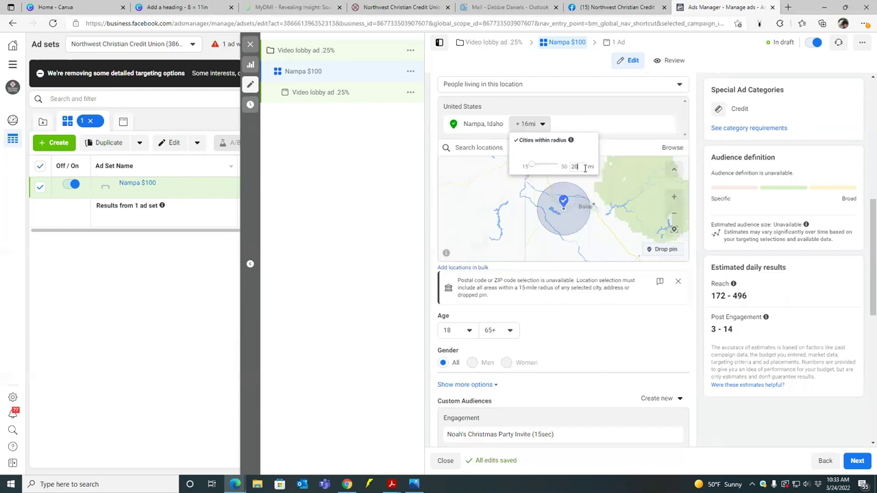
key(Return)
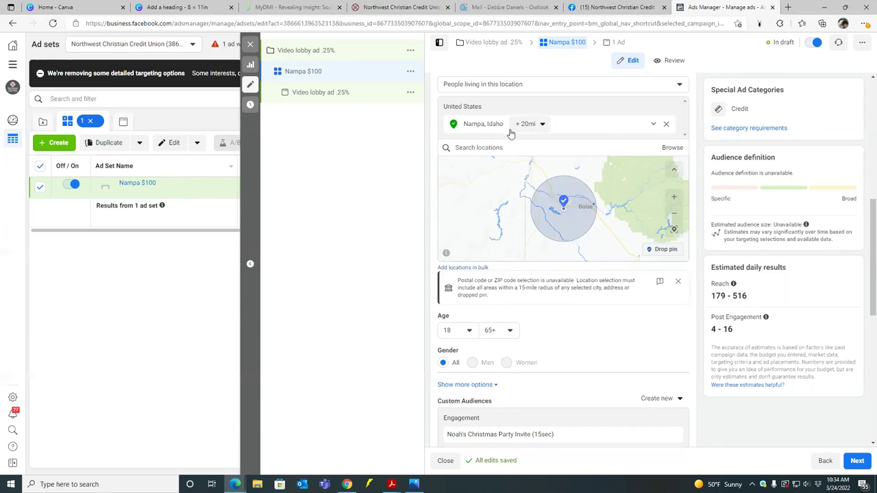
scroll(518, 118, up, 5)
- Rename the ad set to 'Nampa 25 miles $100'
scroll(520, 117, up, 2)
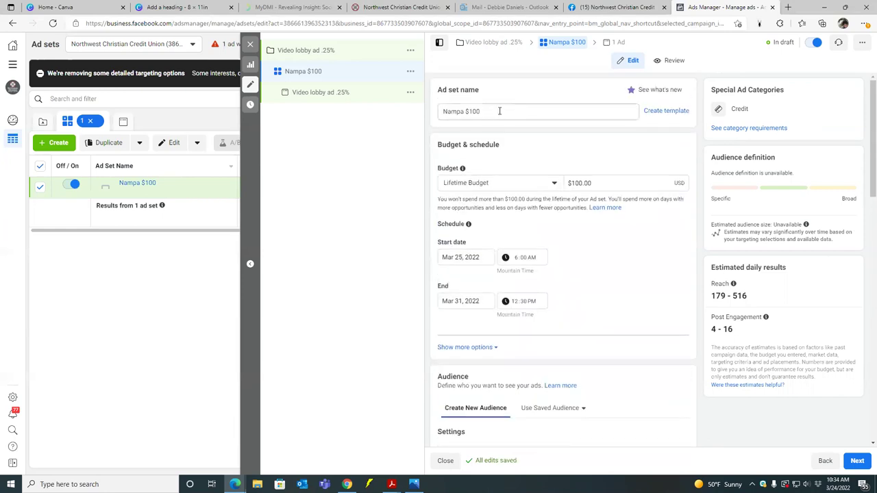
click(496, 111)
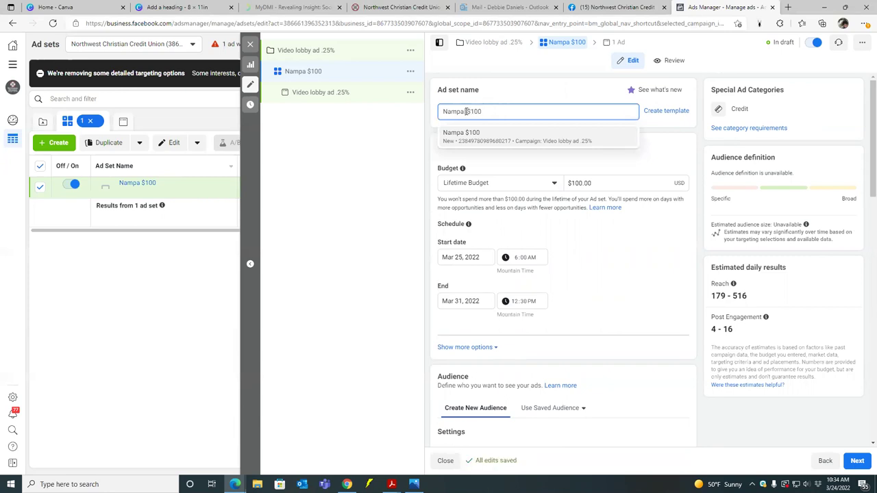
click(466, 111)
text(20' milw)
key(ctrl+shift+Left)
text(miles)
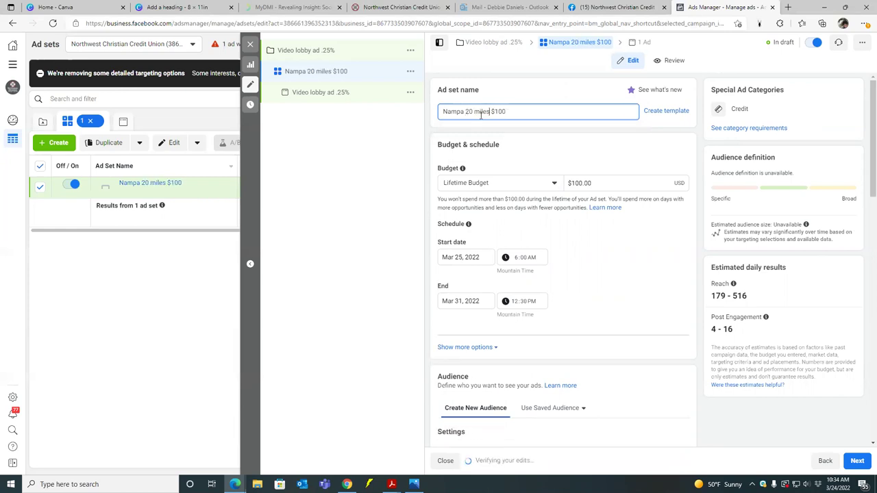
click(473, 111)
key(BackSpace)
text(5)
- Widen the Nampa, Idaho radius to 25 miles
scroll(547, 320, down, 1)
scroll(547, 321, down, 3)
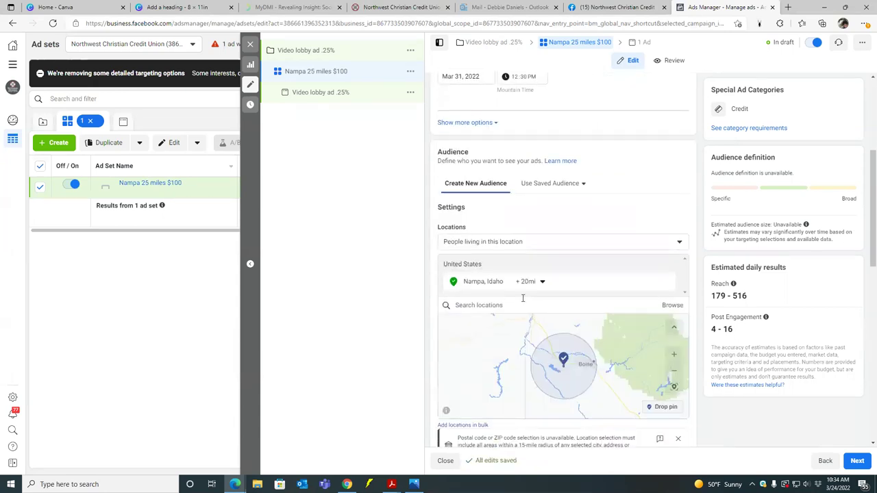
click(537, 282)
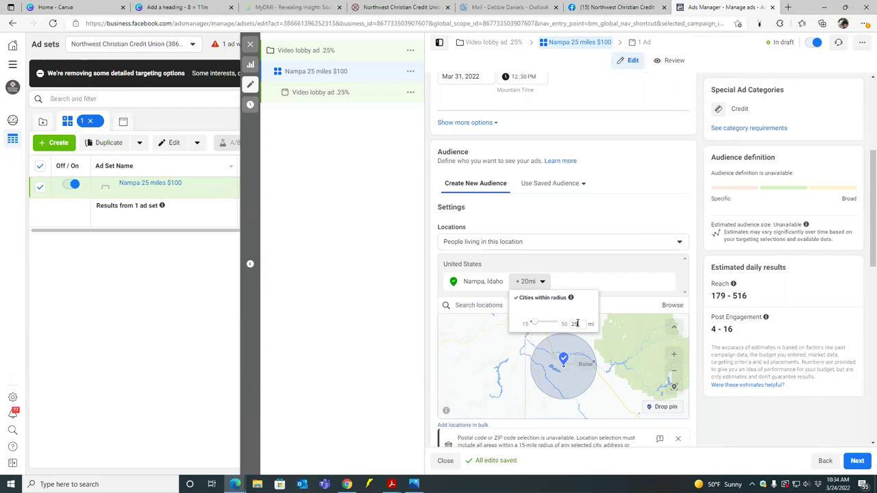
key(Return)
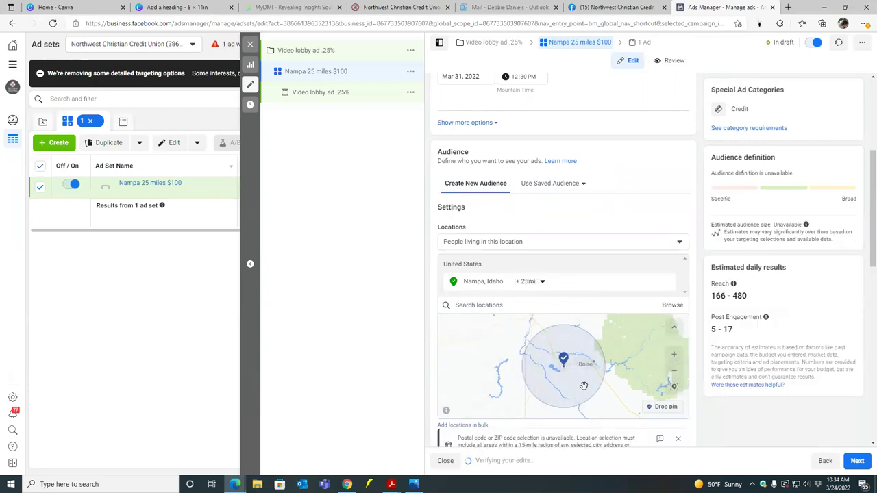
scroll(587, 388, down, 1)
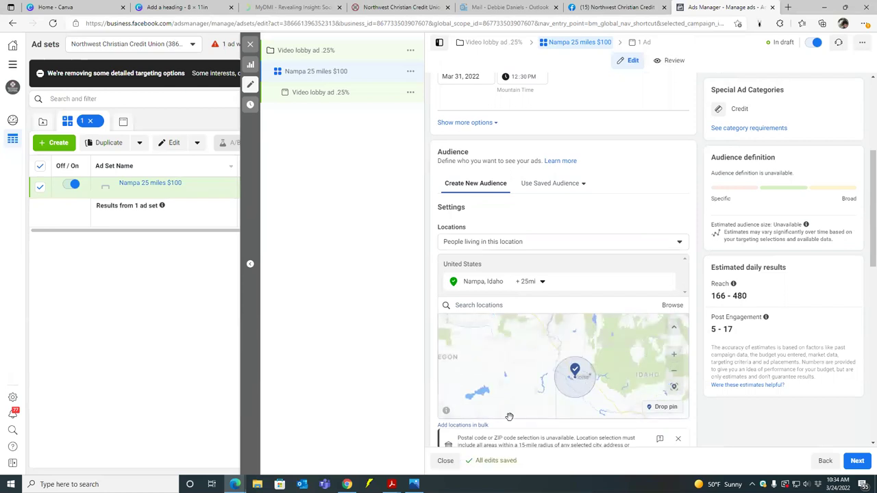
scroll(682, 428, down, 2)
scroll(679, 423, down, 2)
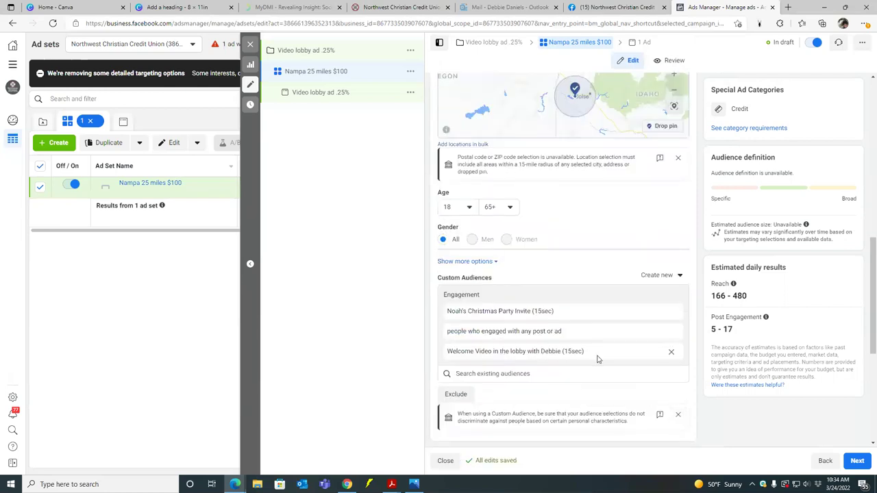
scroll(599, 358, down, 2)
scroll(597, 360, down, 1)
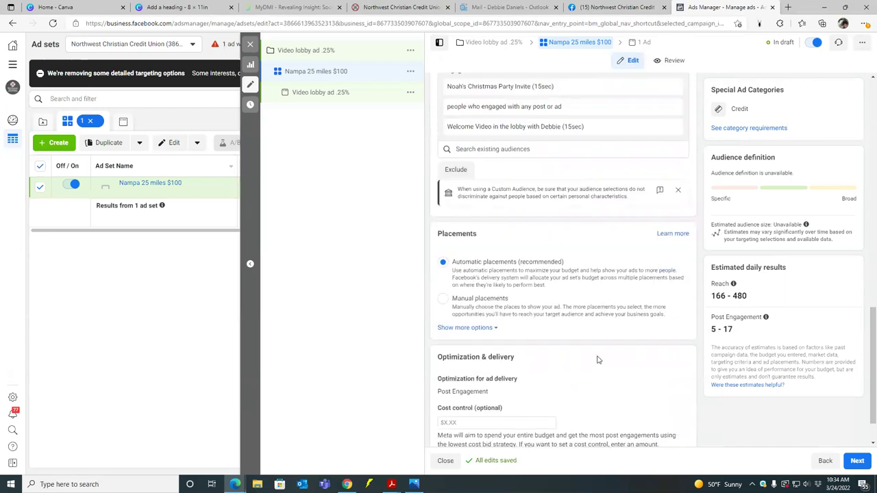
- Switch to manual placements and exclude Instagram and Audience Network
click(443, 302)
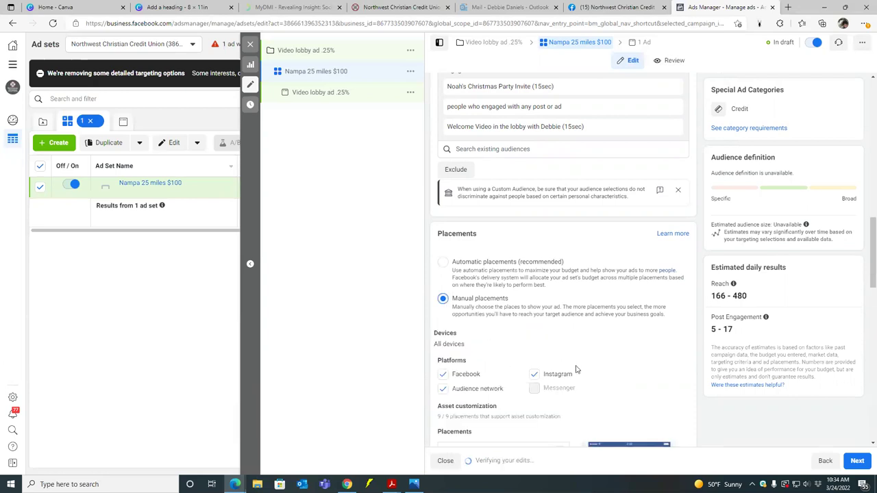
scroll(576, 370, down, 2)
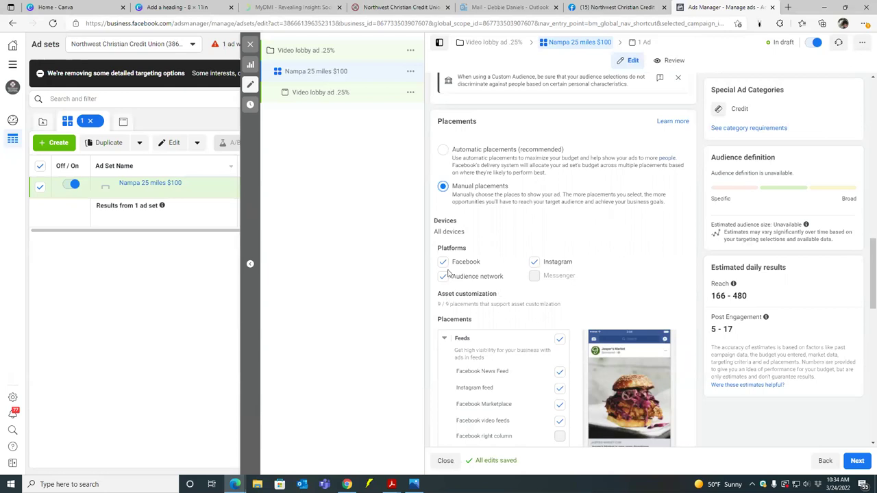
click(534, 263)
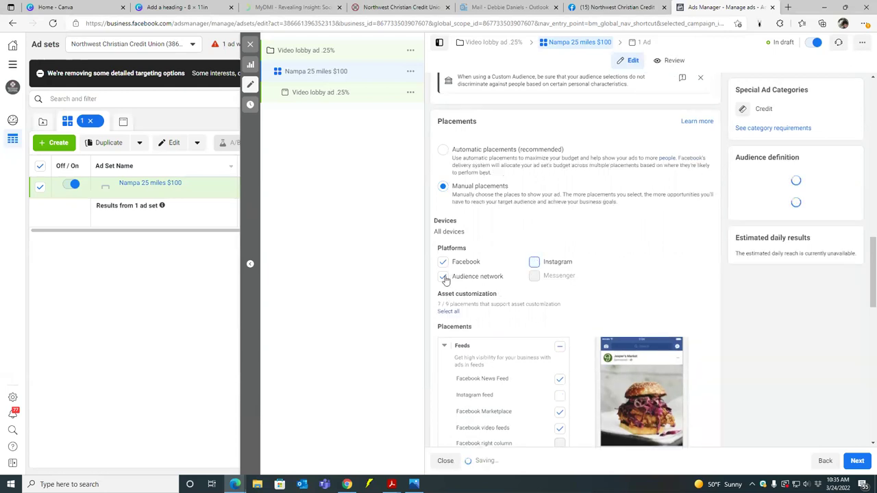
click(443, 277)
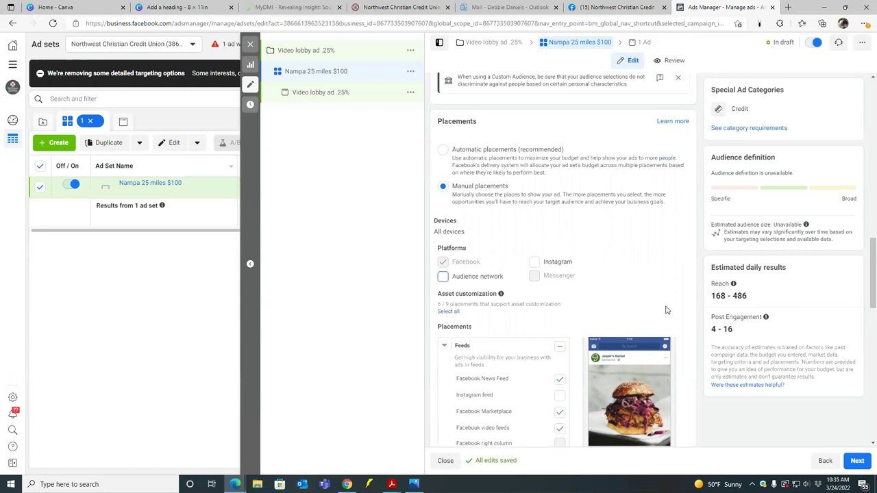
scroll(665, 310, down, 4)
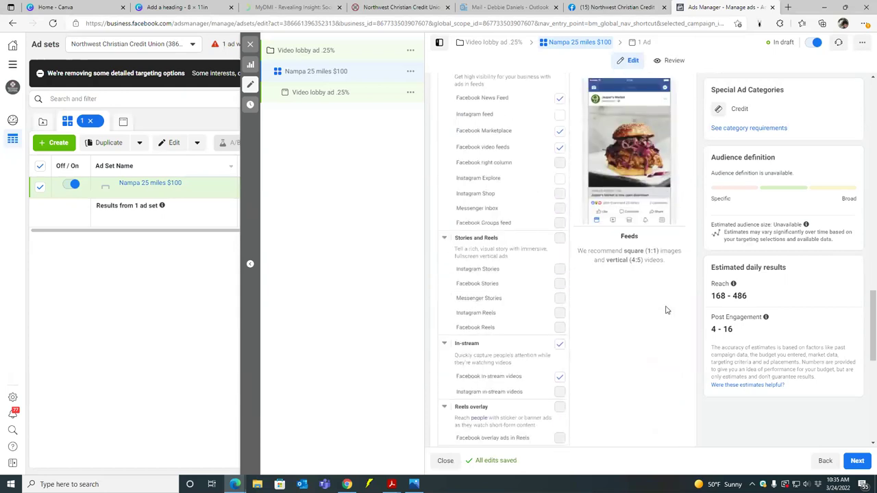
scroll(538, 254, up, 1)
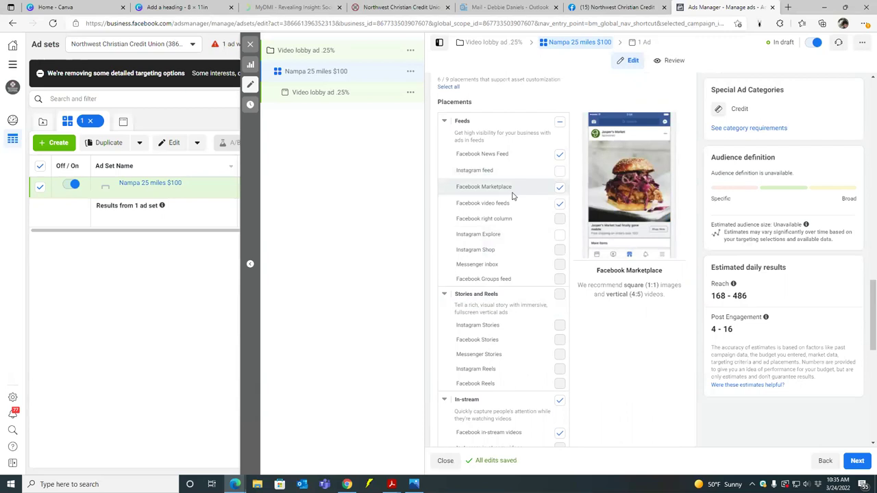
- Drop the Facebook video feeds, in-stream video, search results and Instant Articles placements
click(560, 205)
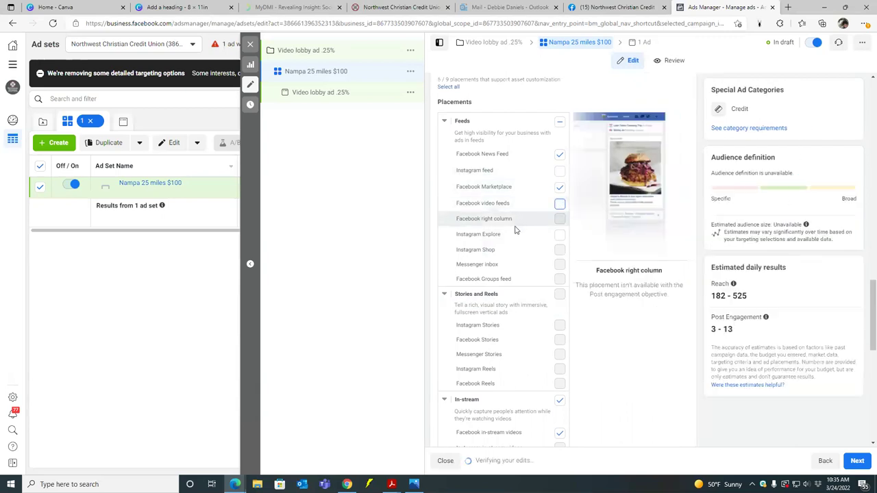
click(560, 402)
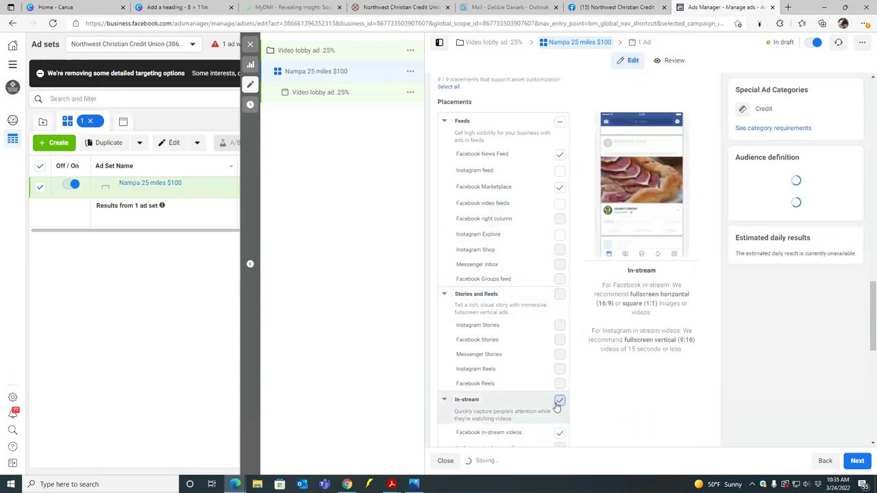
scroll(555, 405, down, 3)
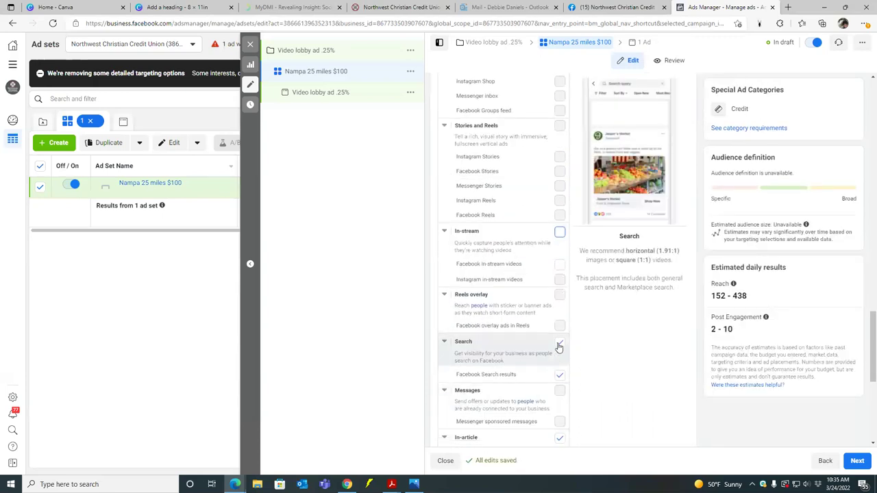
click(559, 342)
scroll(556, 385, down, 2)
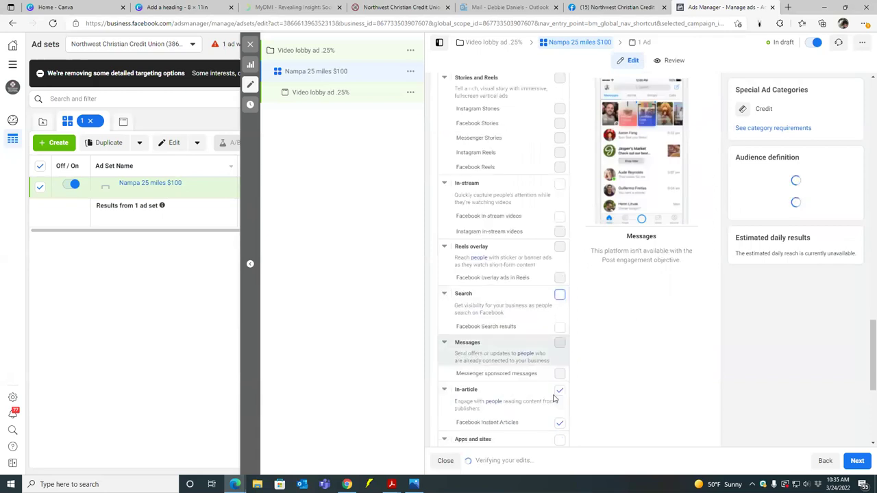
click(560, 327)
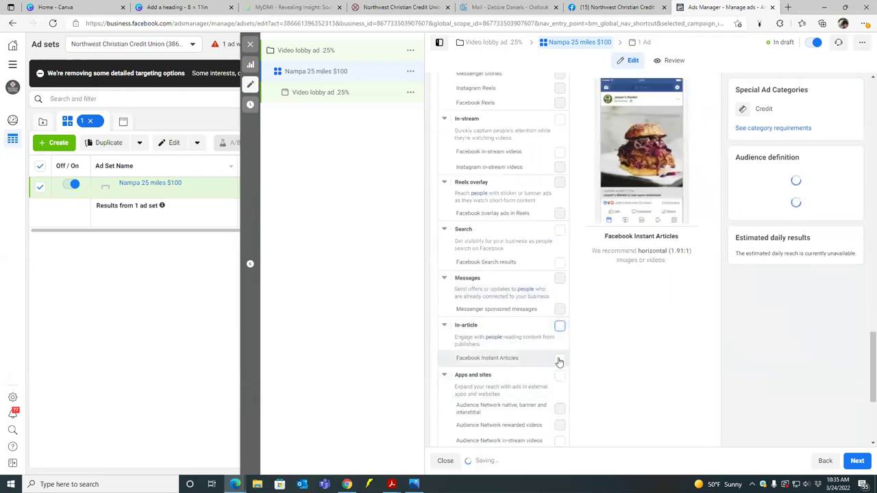
scroll(557, 358, down, 2)
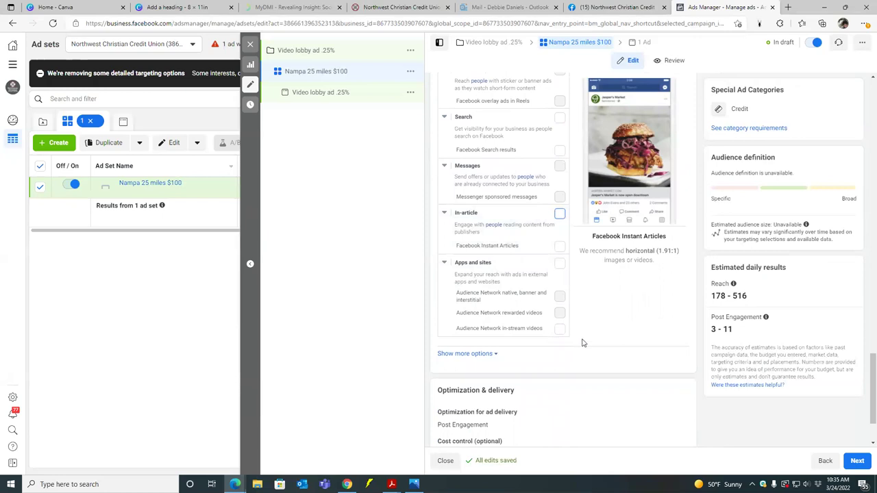
scroll(596, 330, down, 1)
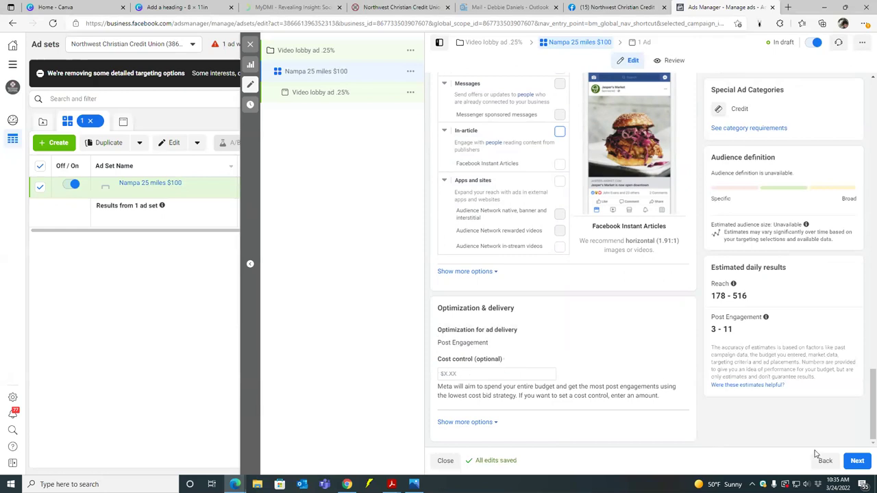
- Build the Video lobby ad .25% ad from the existing TWO CHALLENGING YEARS video post
click(860, 466)
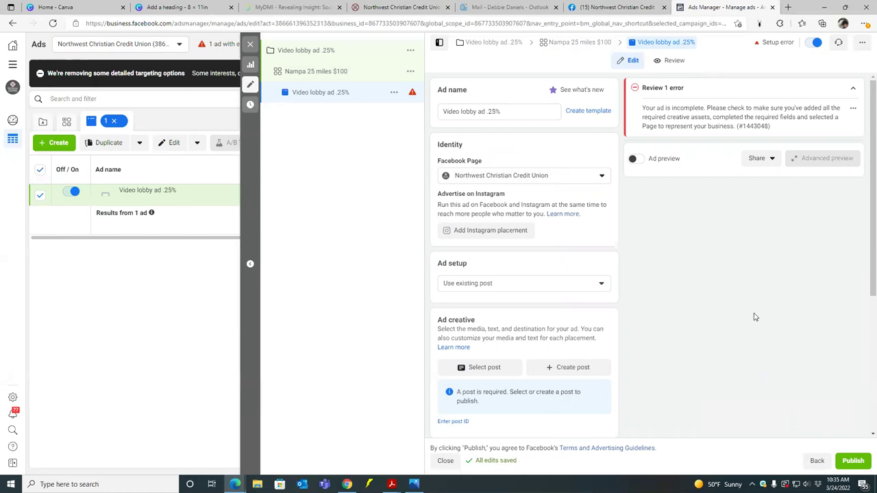
click(601, 286)
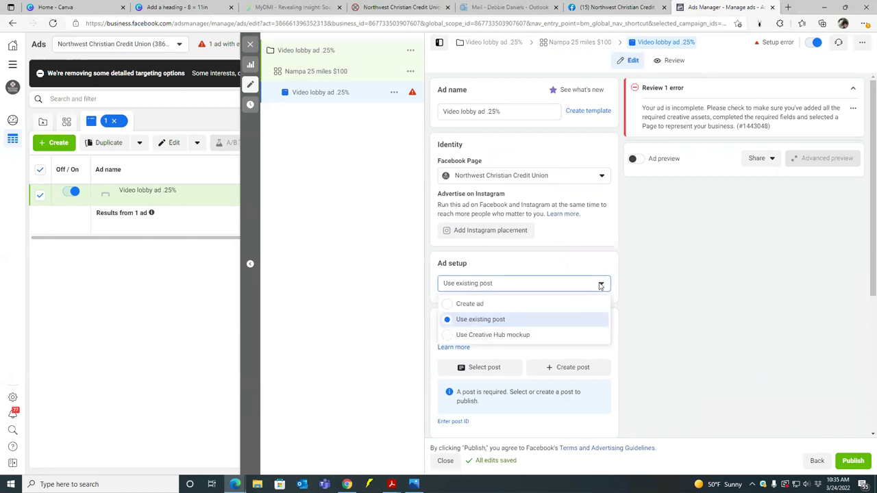
click(581, 322)
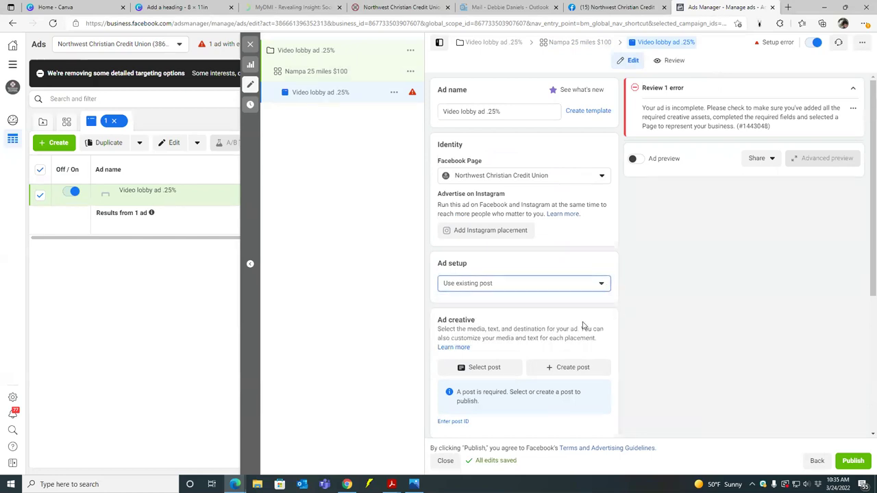
scroll(656, 333, down, 2)
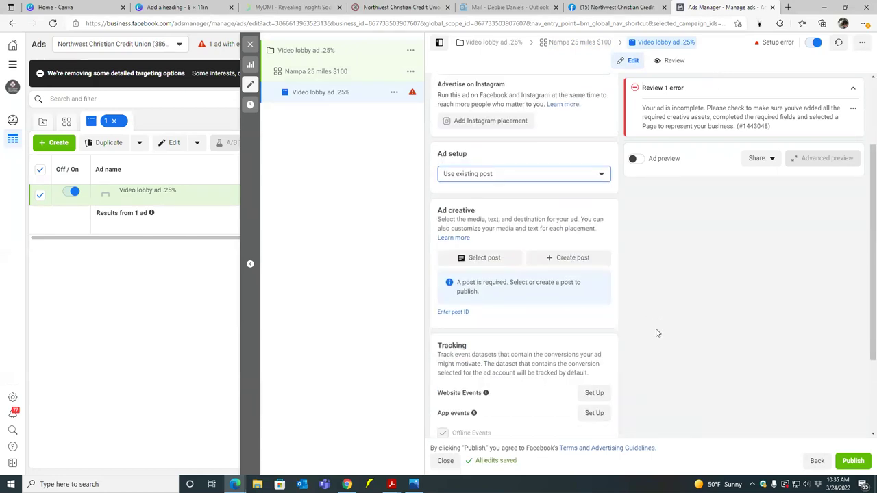
click(497, 263)
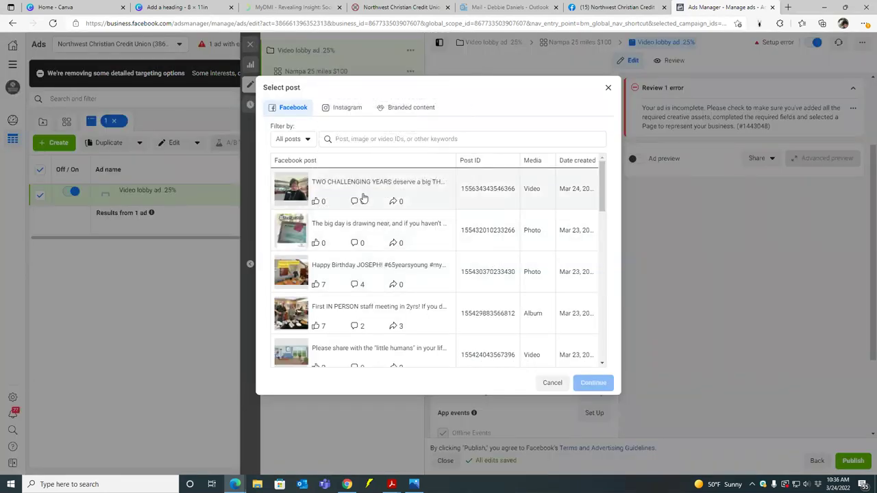
click(364, 198)
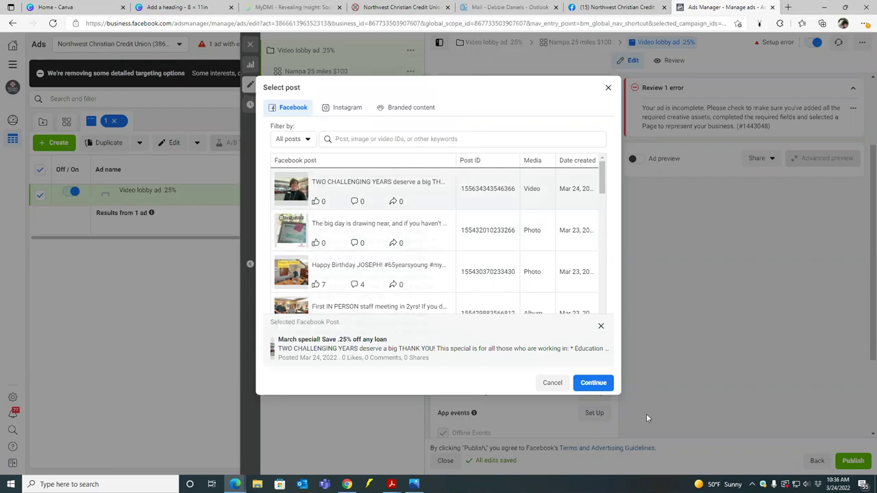
click(594, 384)
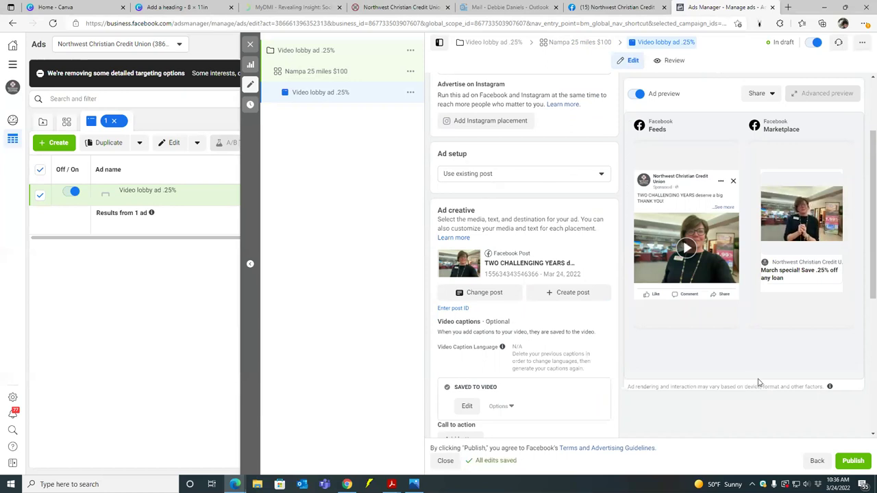
scroll(759, 382, down, 3)
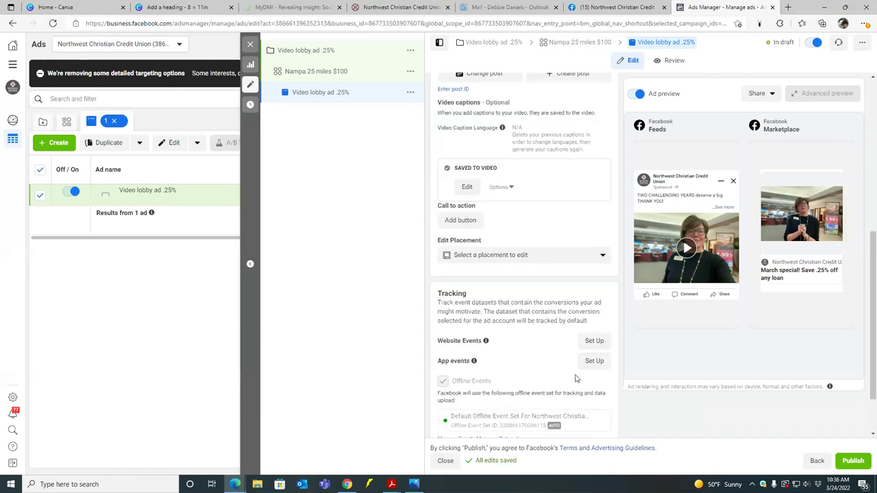
scroll(555, 291, up, 1)
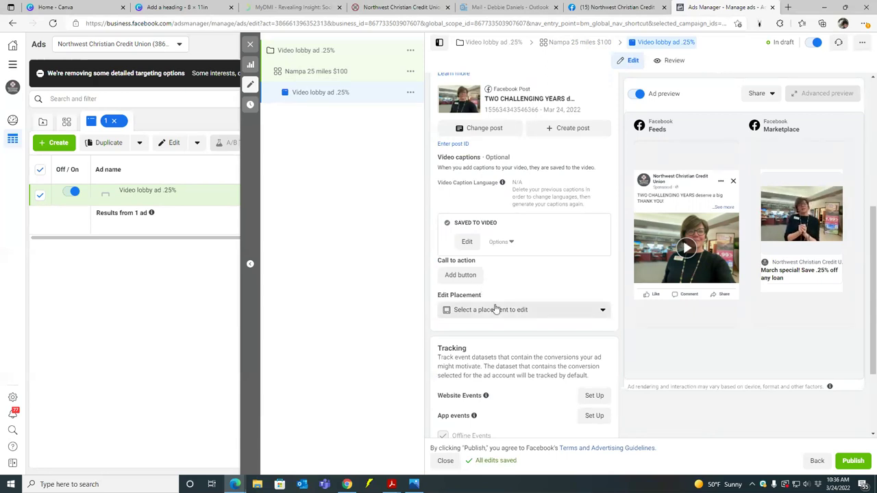
click(466, 274)
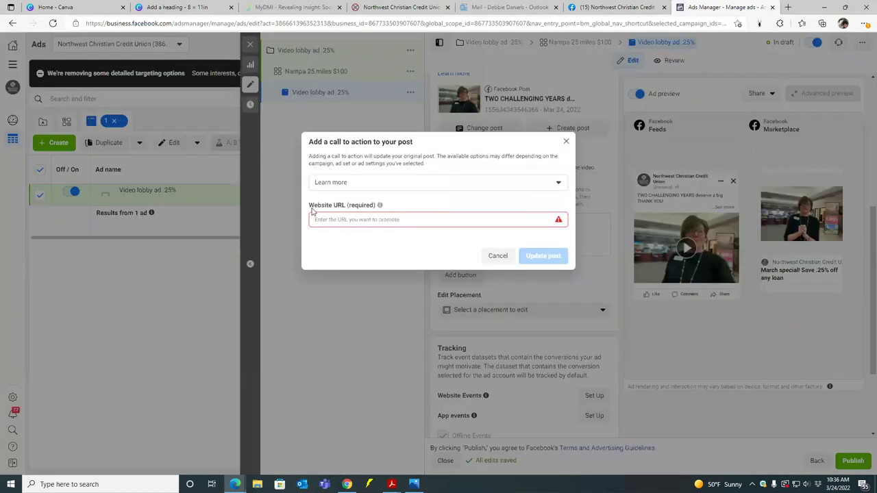
click(428, 10)
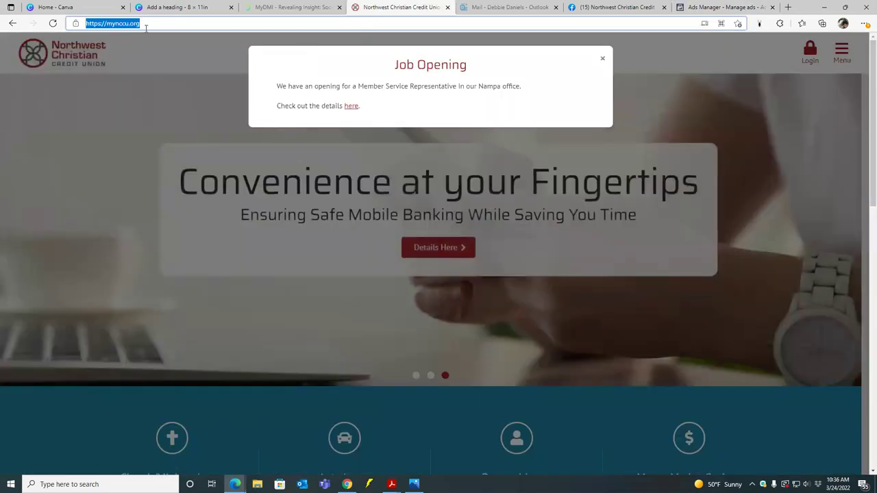
click(607, 10)
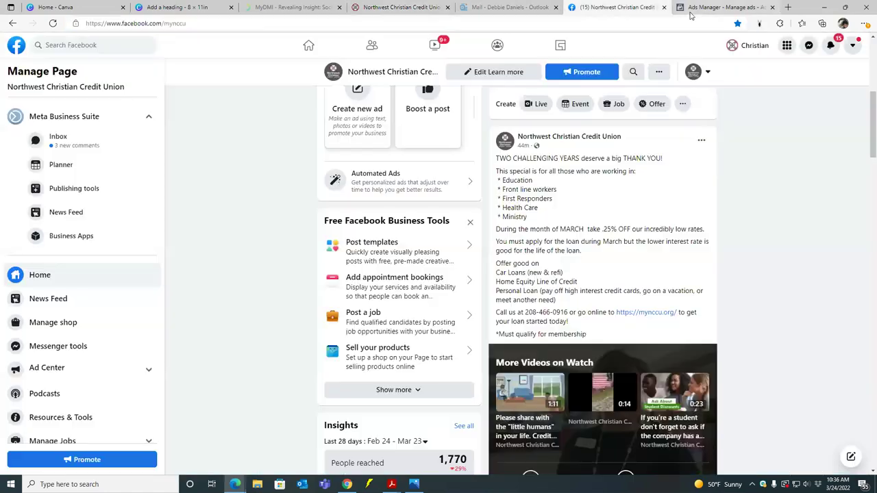
click(692, 10)
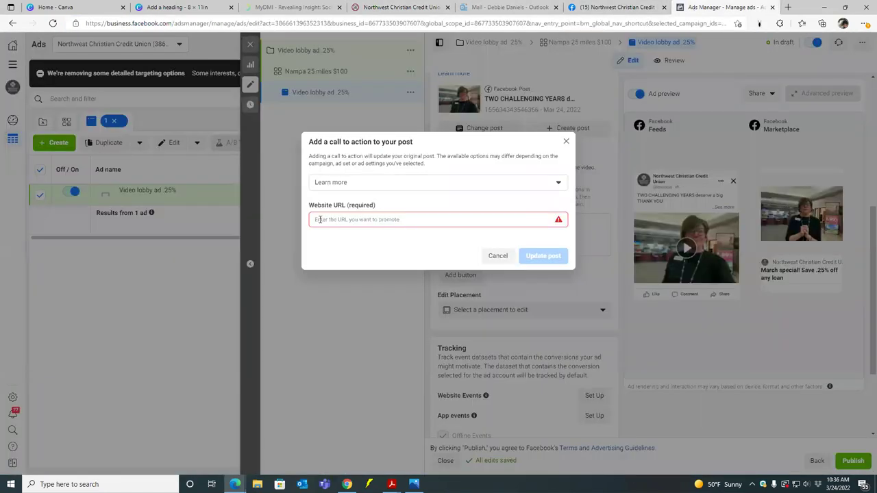
click(319, 219)
text(https://mynccu.org/)
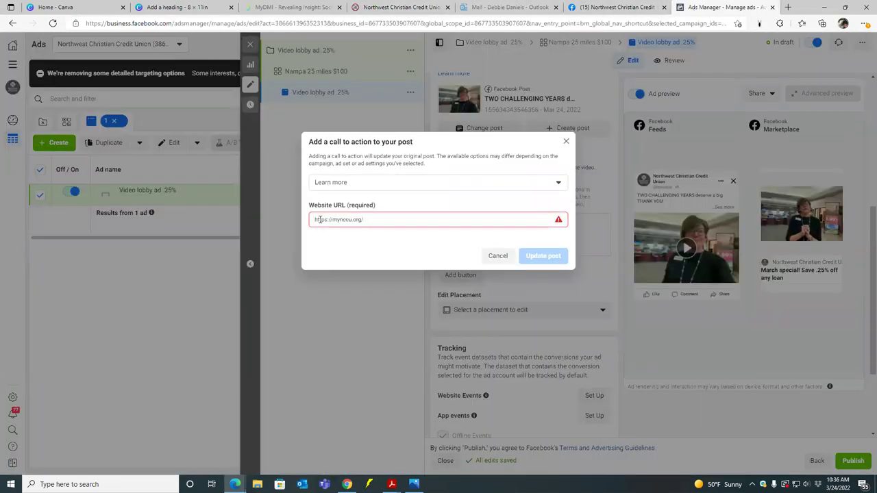
click(542, 255)
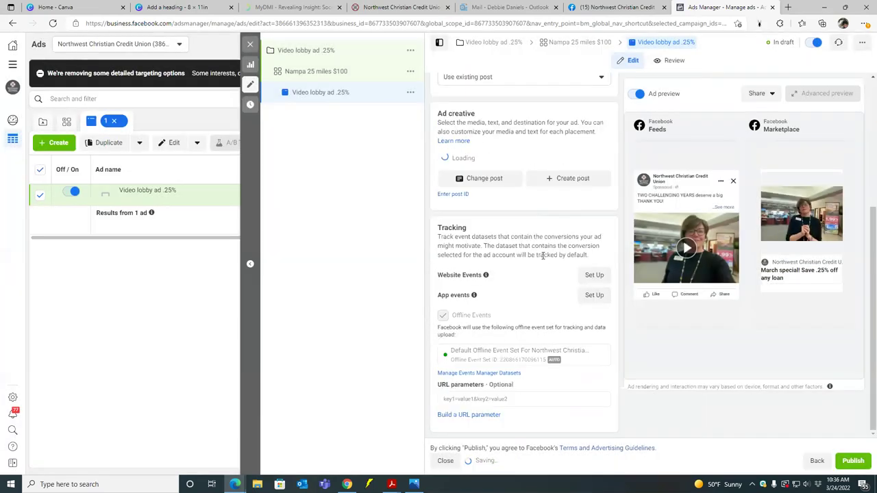
scroll(546, 265, down, 1)
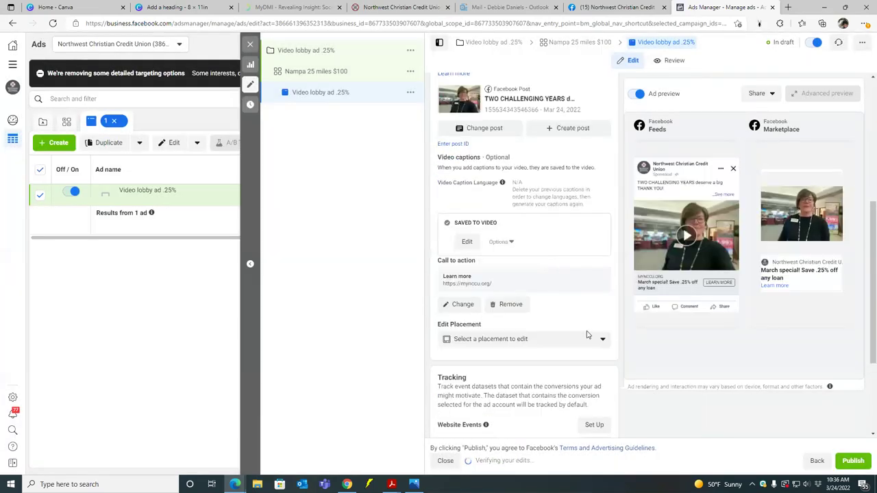
scroll(586, 334, down, 2)
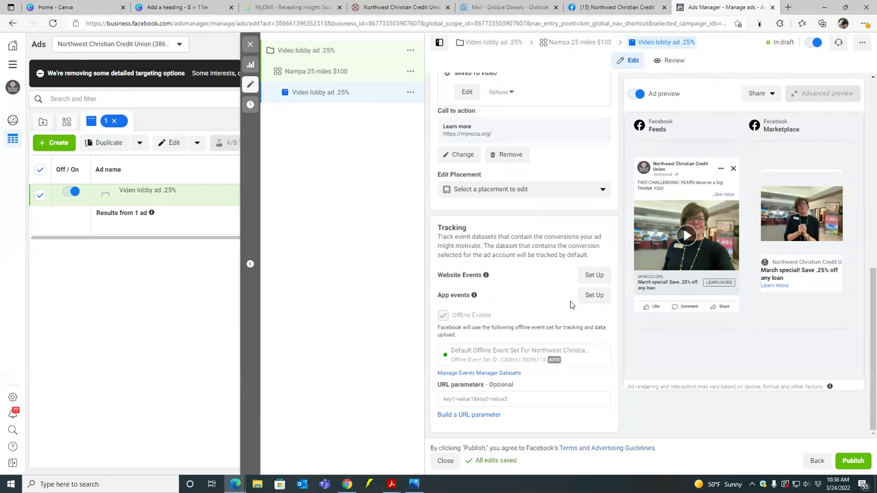
scroll(571, 305, up, 2)
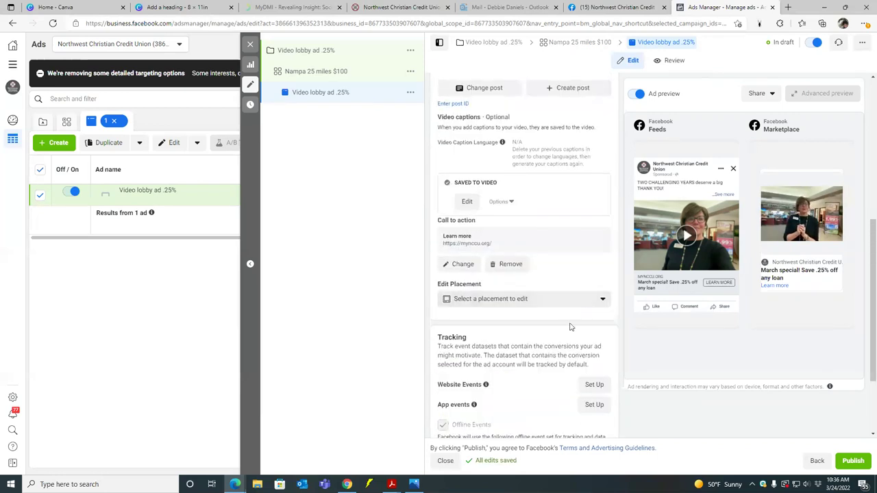
scroll(566, 336, down, 2)
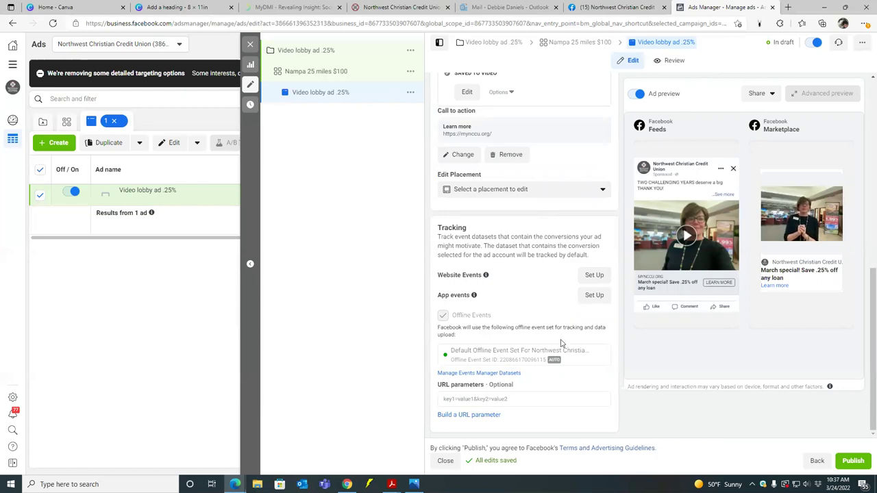
- Publish the Video lobby ad .25% campaign and open a new blank browser tab
click(860, 464)
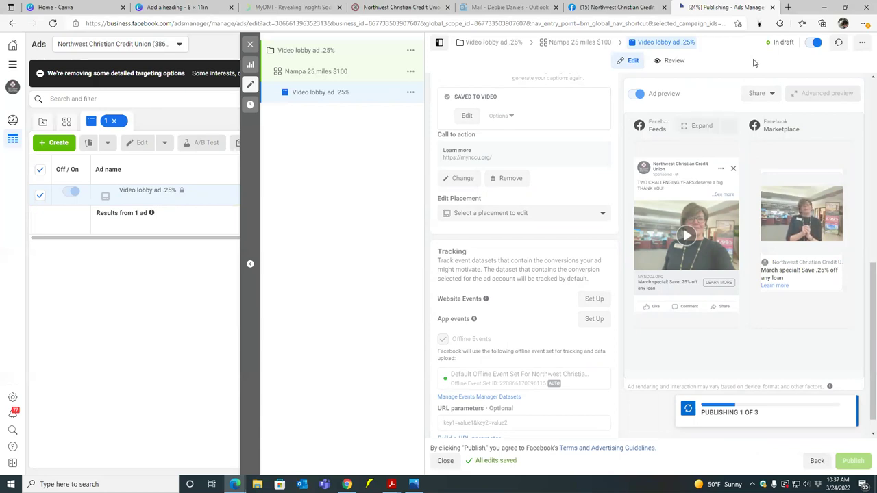
click(788, 7)
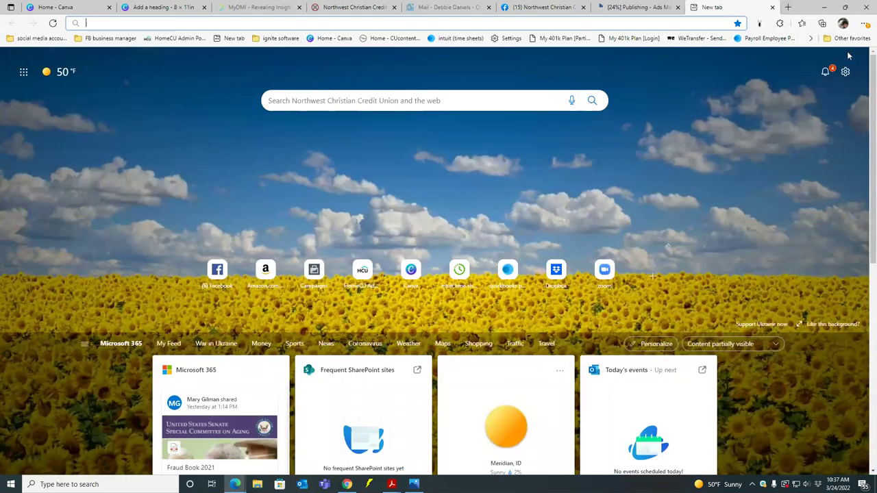
- Go to Ads Manager from Favorites and publish the three draft items: campaign, ad set and ad
click(800, 25)
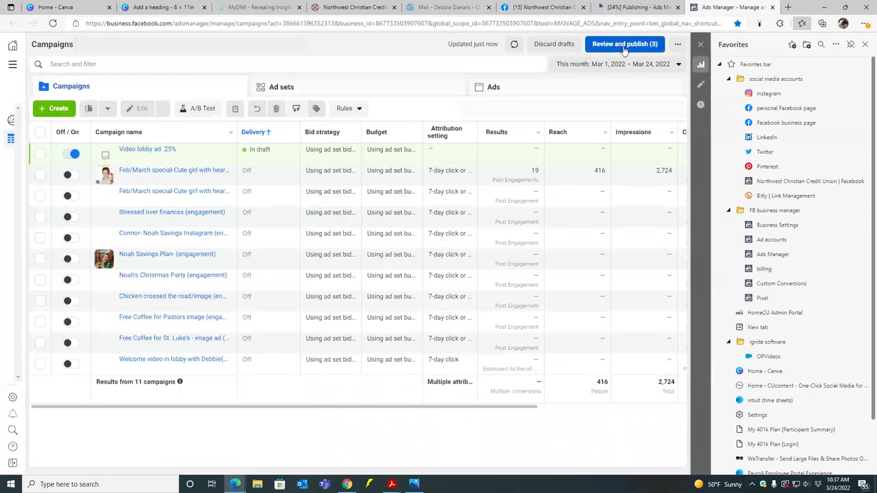
click(623, 45)
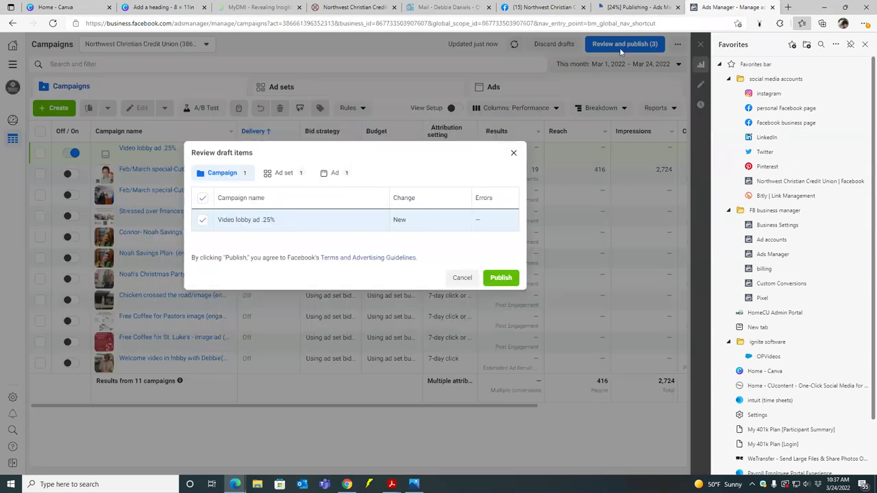
click(502, 278)
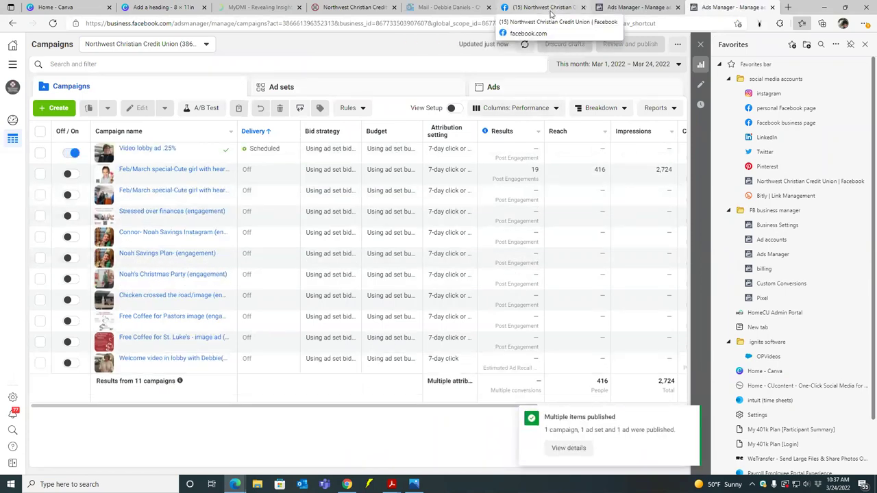
- Close the leftover ad editor tab, keeping the Campaigns list with Video lobby ad .25% Scheduled
click(551, 9)
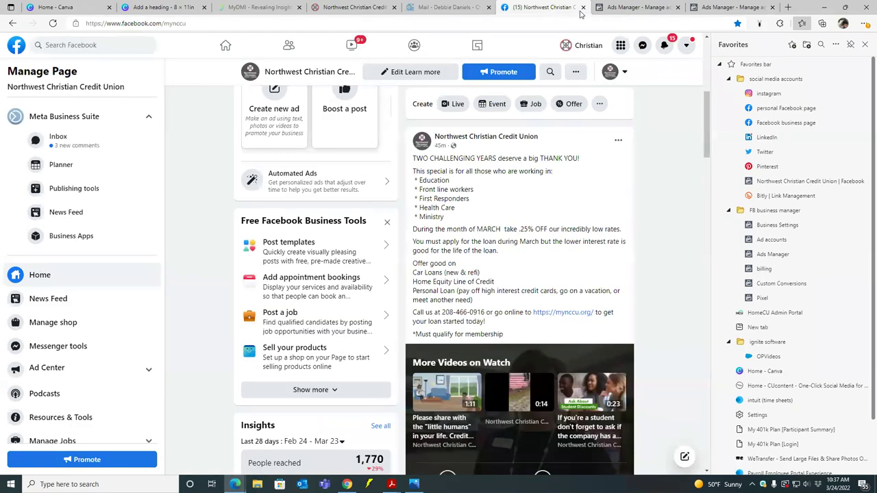
click(629, 10)
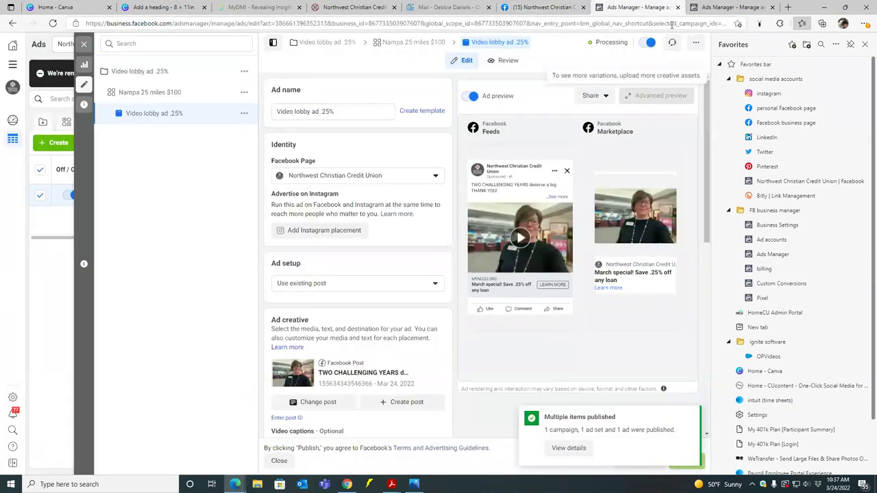
click(678, 7)
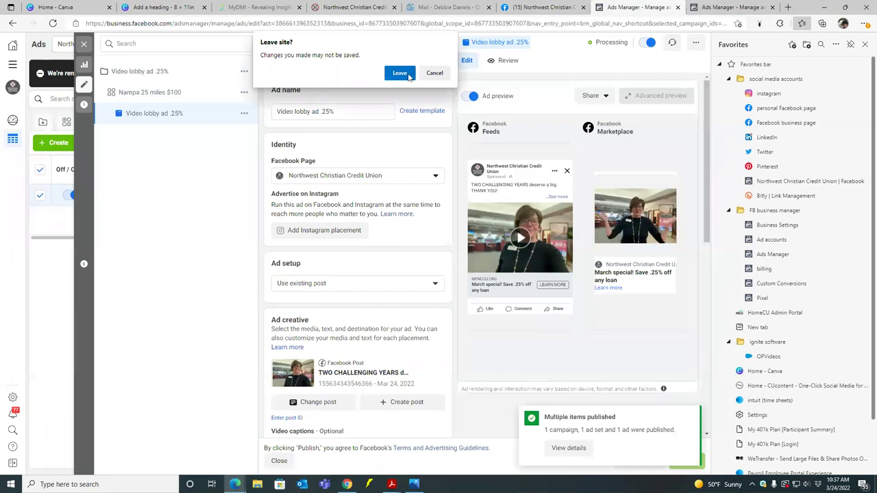
click(433, 74)
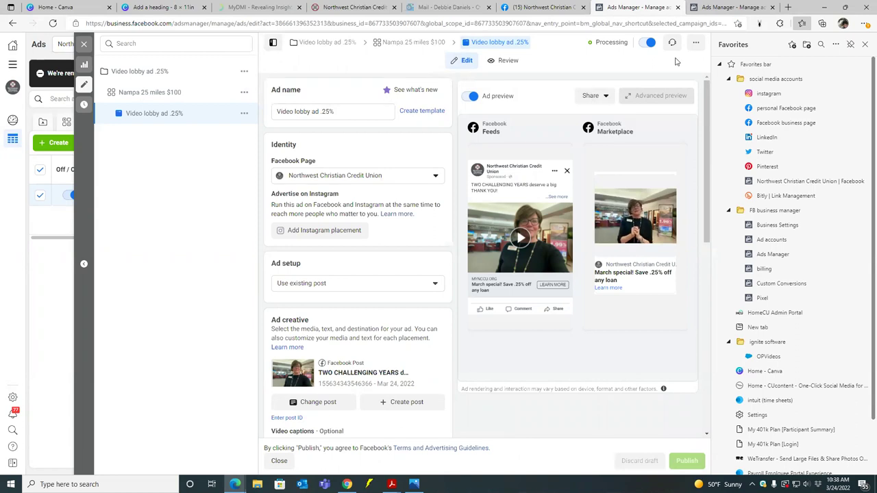
click(723, 12)
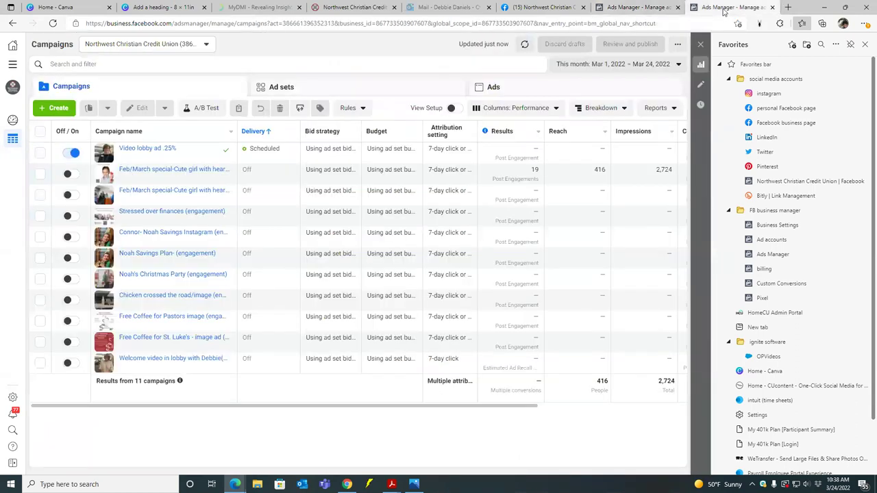
click(638, 10)
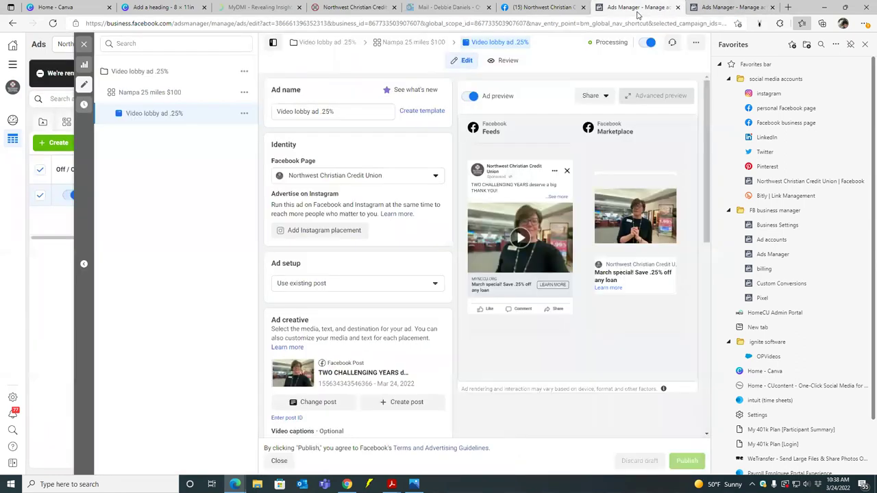
click(677, 7)
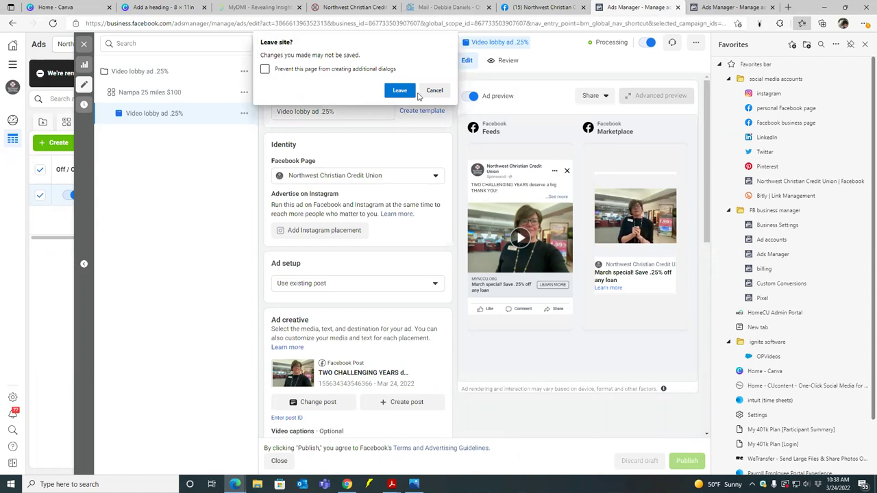
click(401, 92)
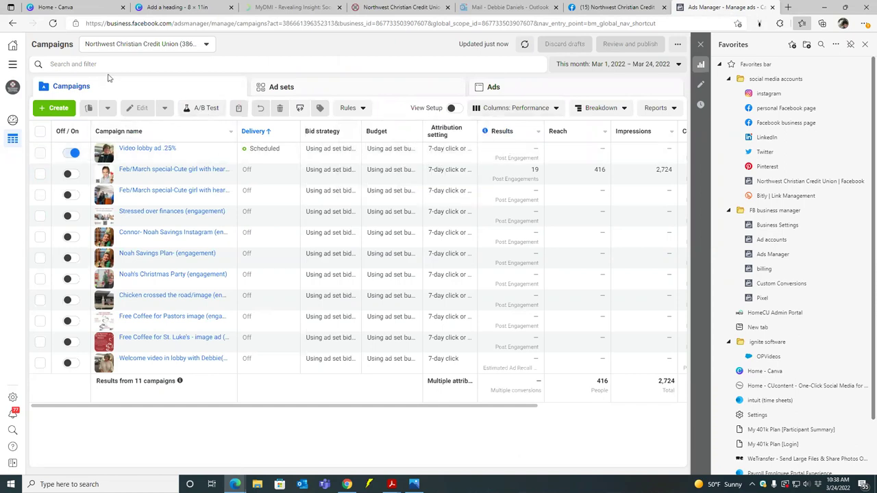
- Go to the Audiences page via All tools and show the Create Audience type options
click(12, 63)
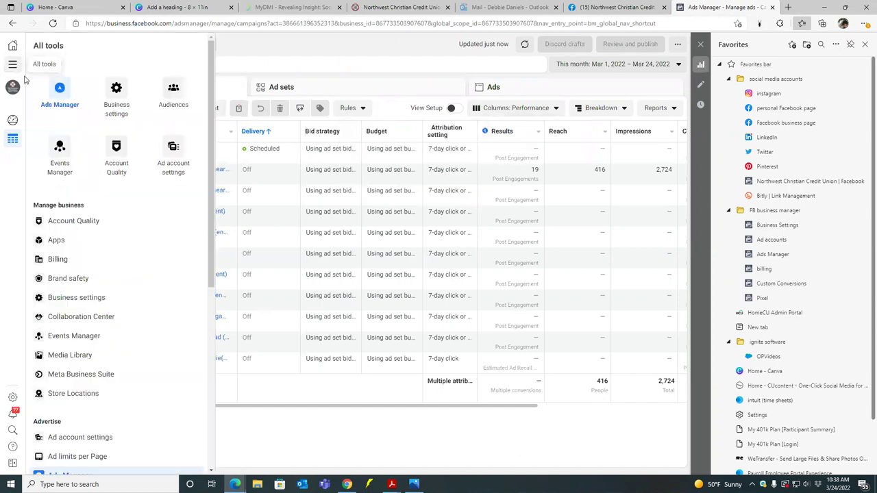
click(181, 99)
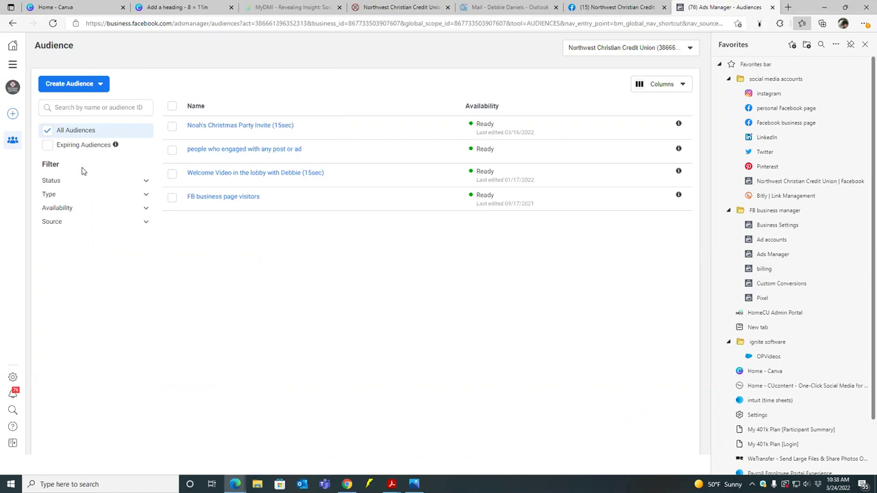
click(85, 89)
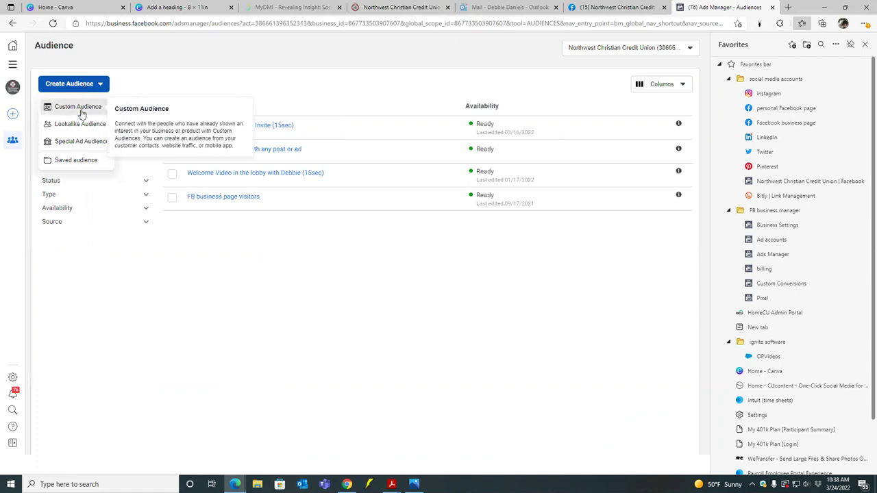
- Start a new custom audience using Video as its source
click(81, 109)
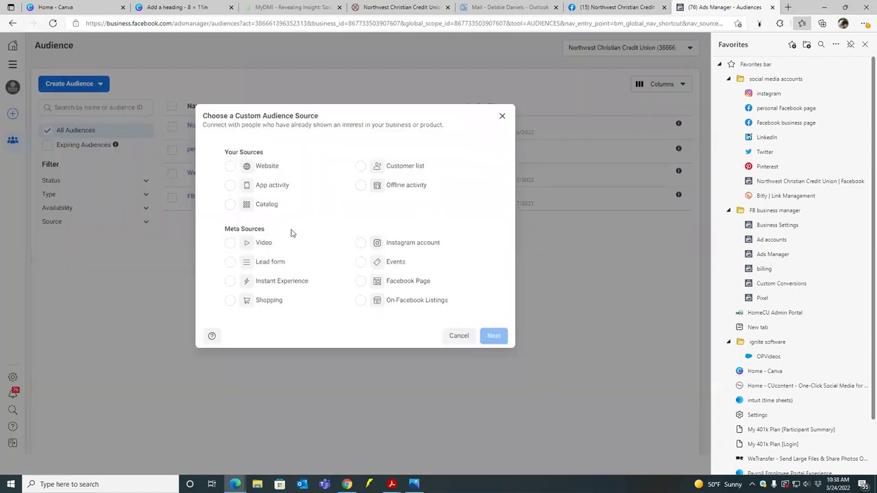
click(230, 244)
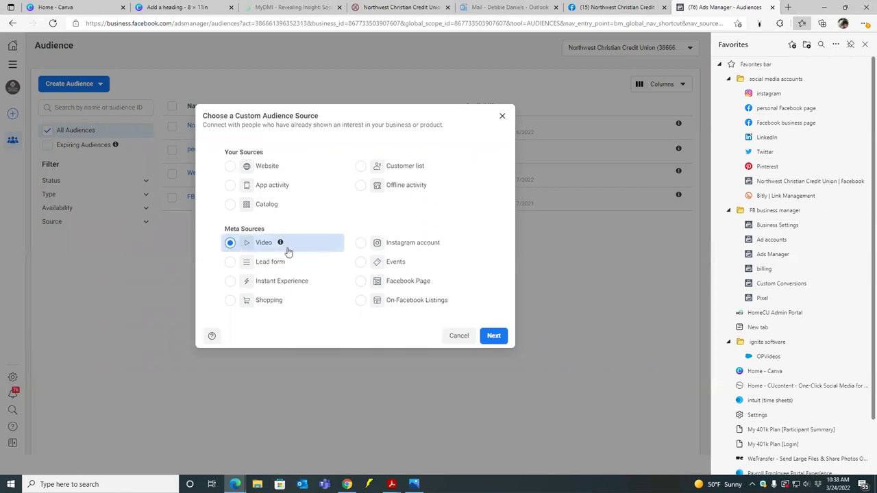
click(493, 336)
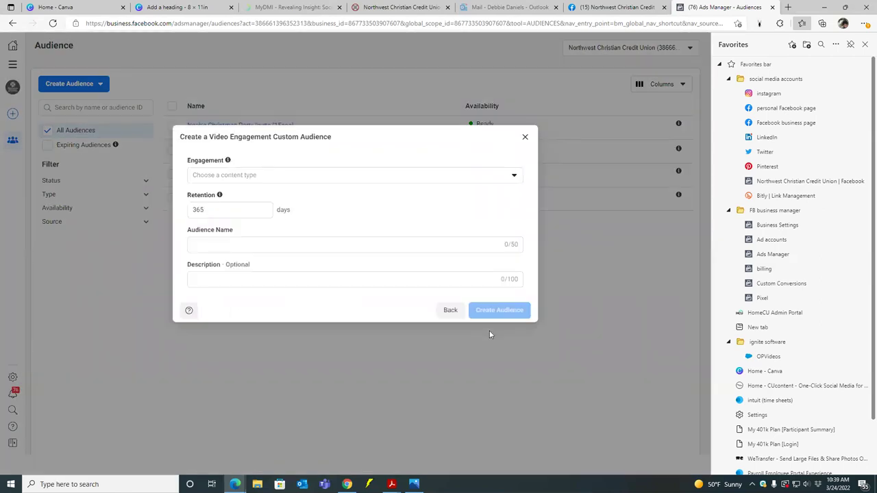
- Target people who reached ThruPlay on the March special video
click(268, 176)
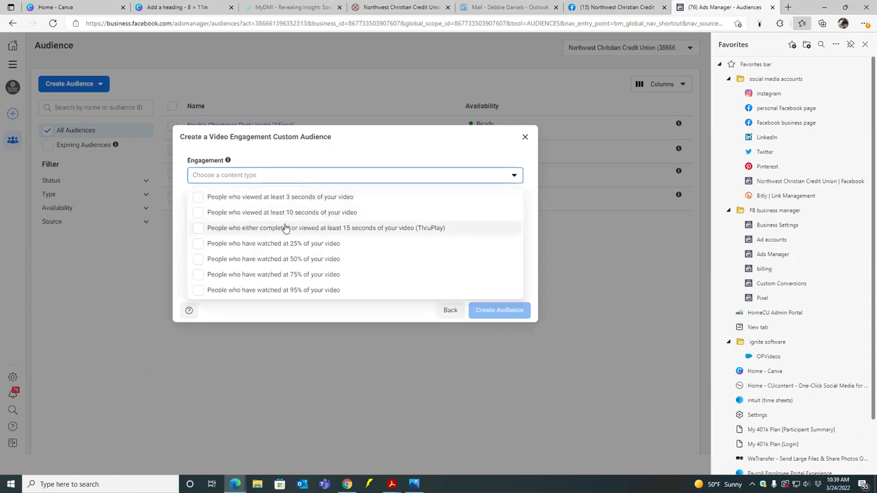
click(196, 232)
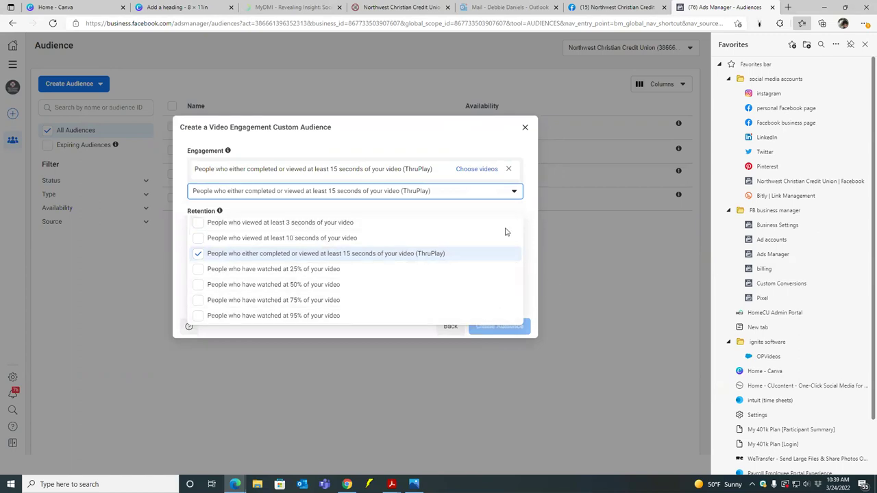
click(481, 170)
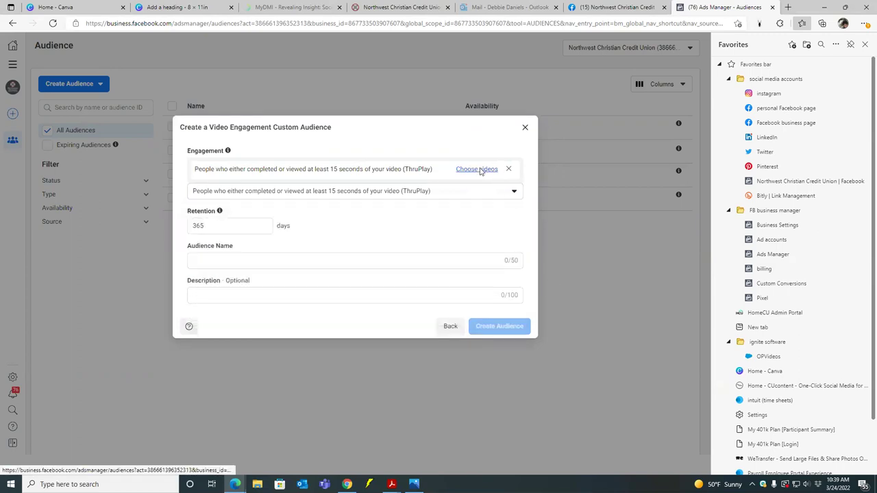
click(481, 170)
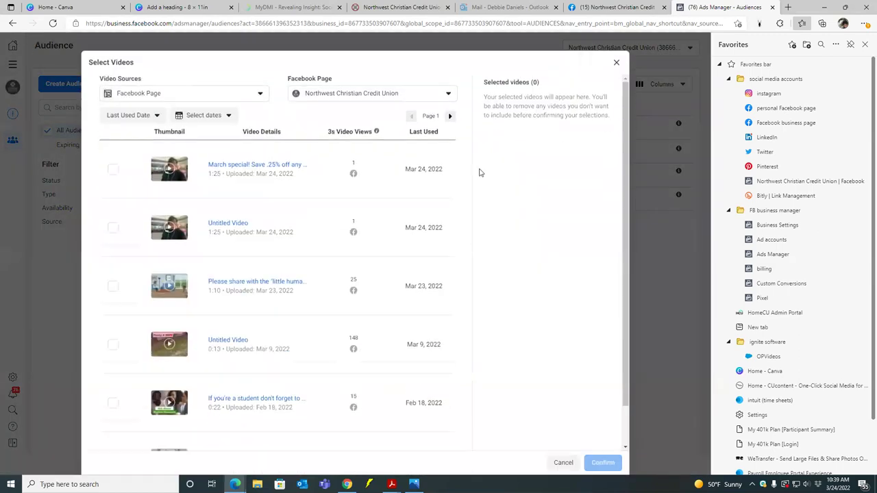
click(113, 170)
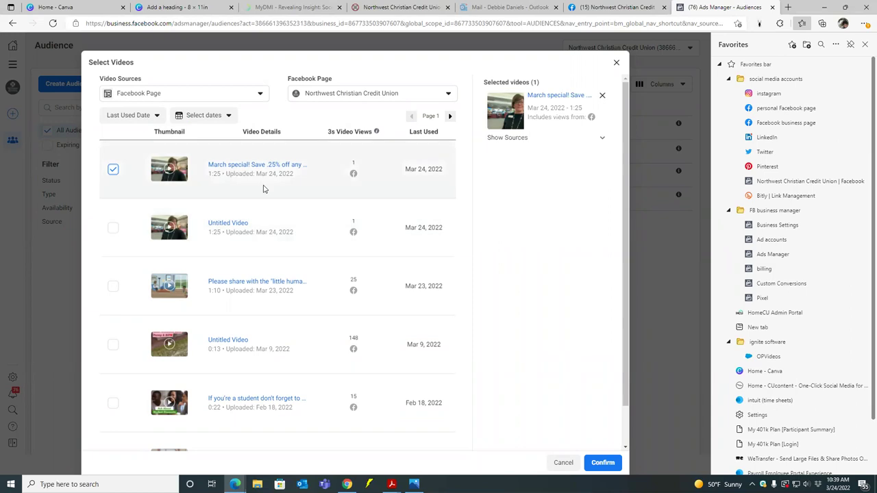
click(601, 463)
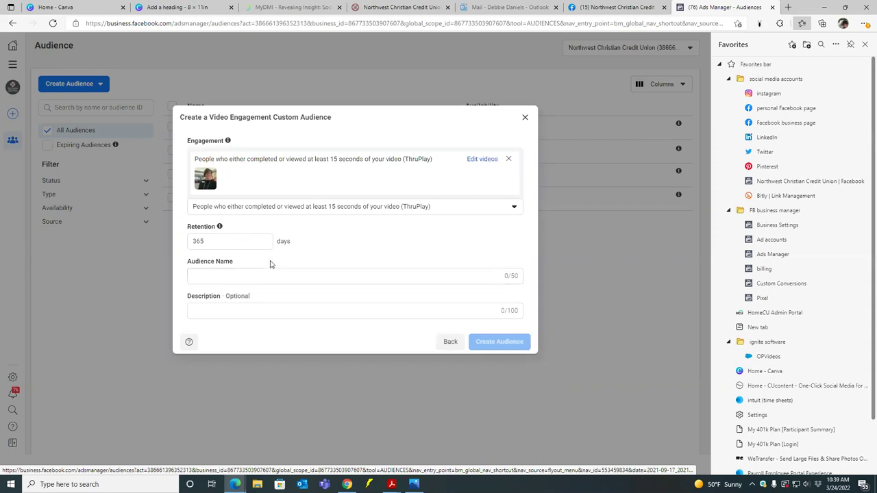
- Change the audience retention from 365 to 45 days
click(204, 243)
key(BackSpace)
key(BackSpace)
key(BackSpace)
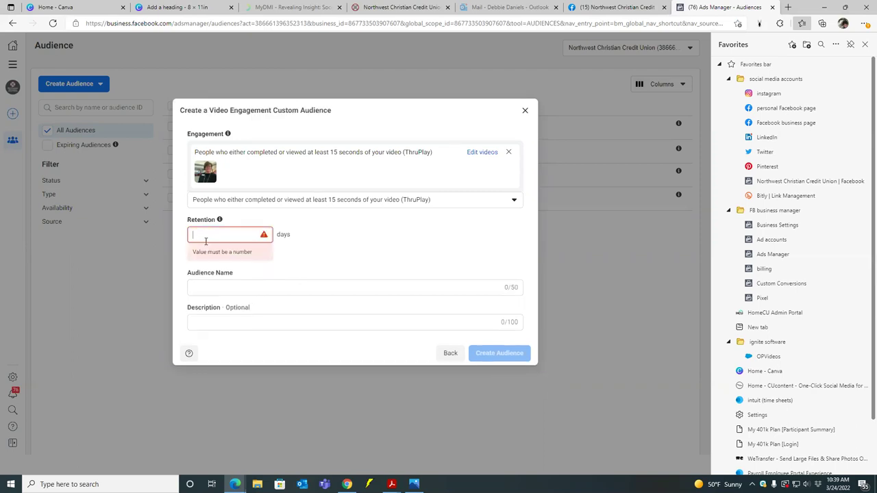
text(45)
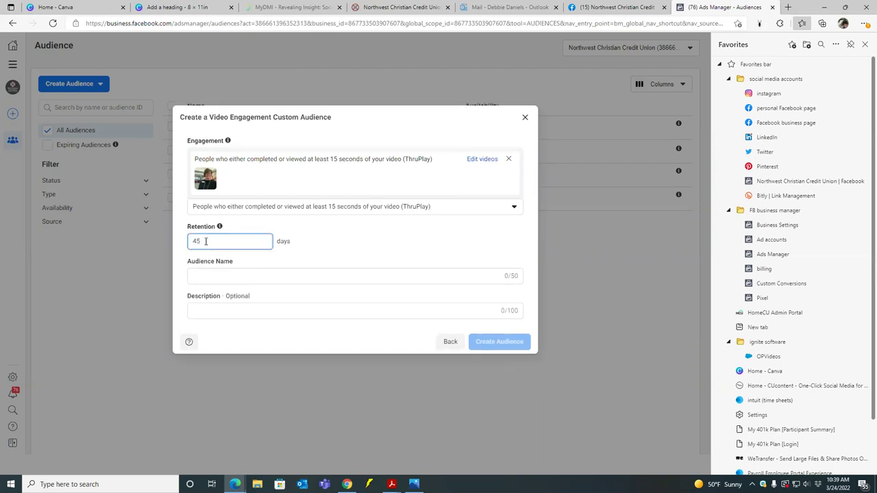
- Name the audience 'Lobby Video 25% off' and create it
click(226, 275)
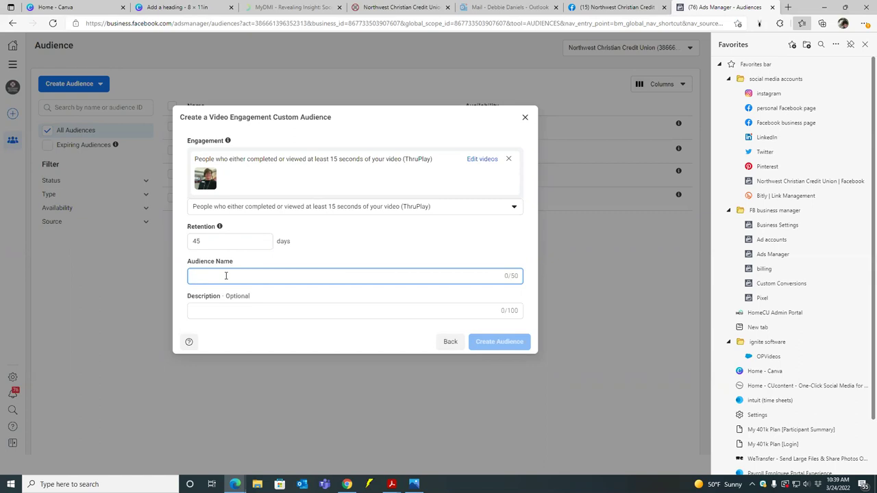
text(Lobb)
key(BackSpace)
key(BackSpace)
key(BackSpace)
text(V)
key(BackSpace)
text(Lobby 24)
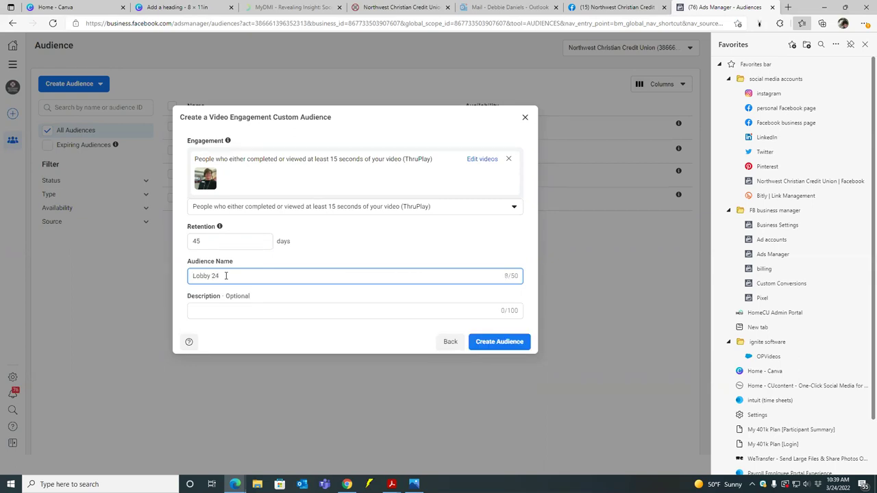
text(% off)
click(220, 275)
key(BackSpace)
text(55)
click(214, 276)
text(Video)
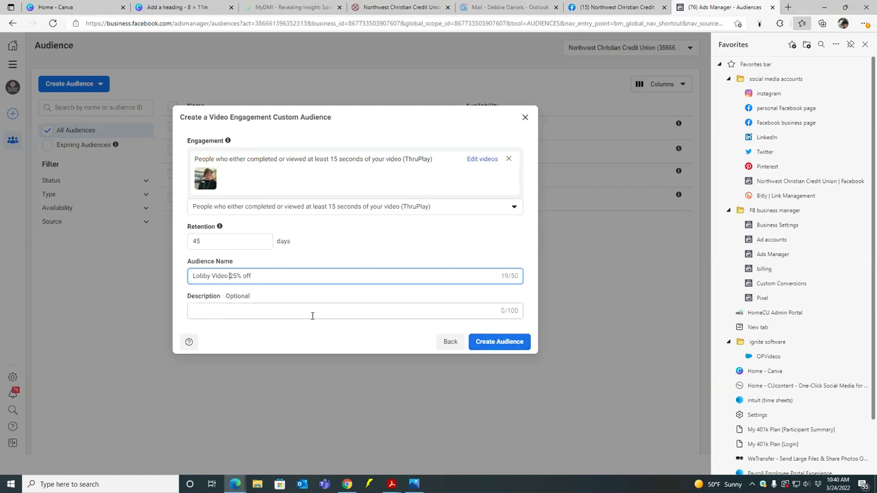
click(506, 350)
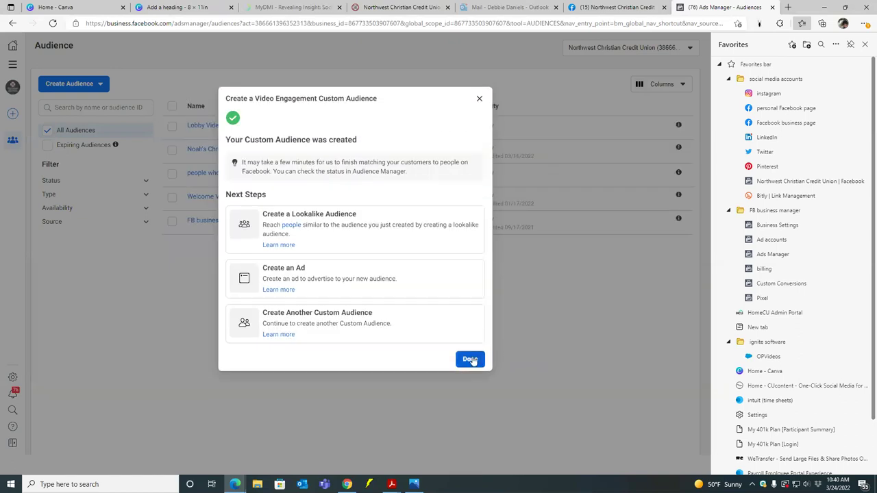
- Dismiss the audience-created confirmation to return to the audience list
click(470, 360)
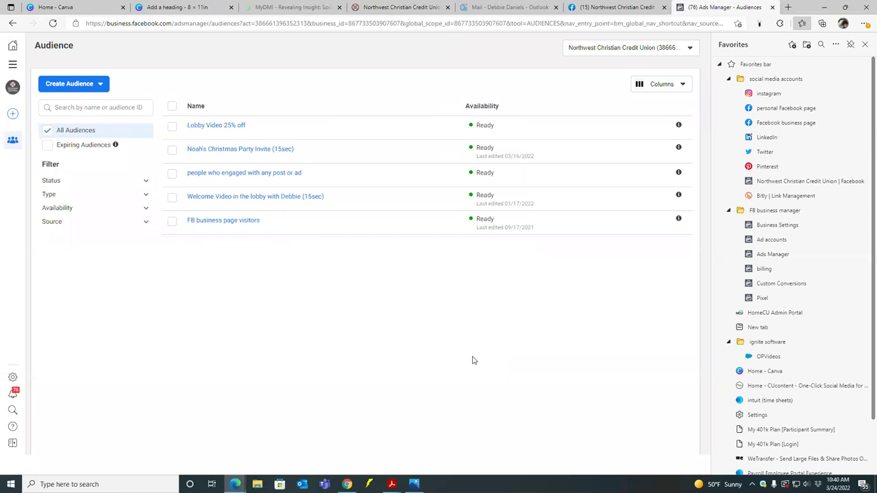